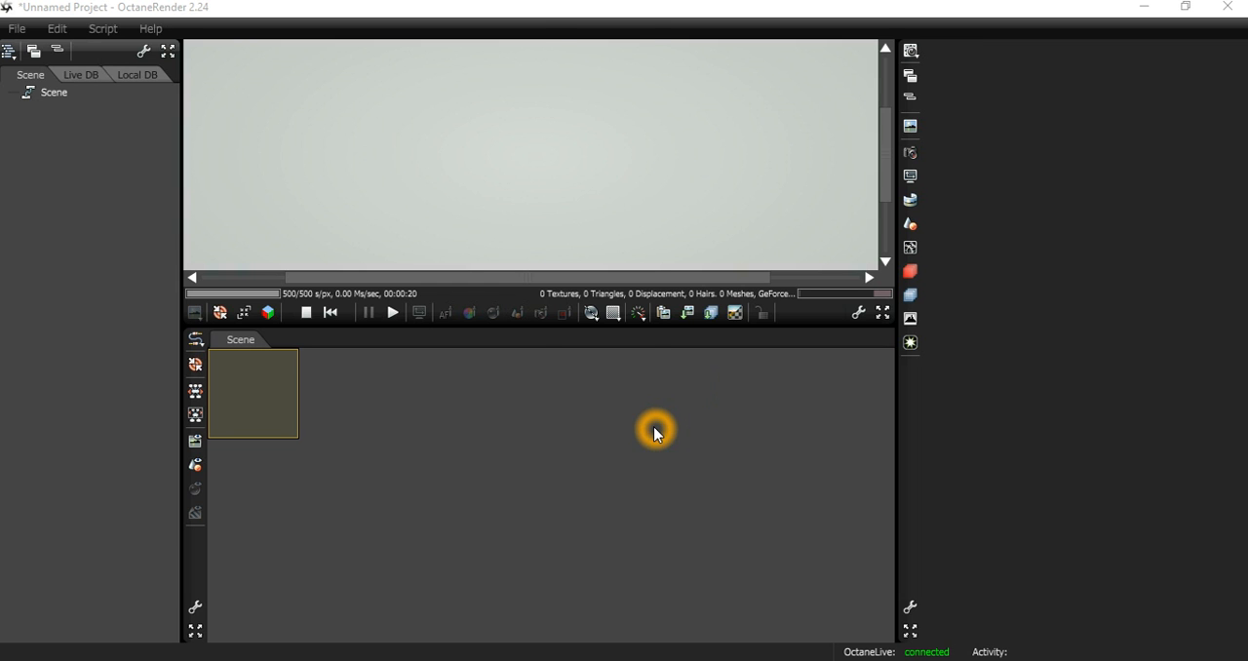
Add a mesh node loading Tree_young_01.obj and place it in the middle of the node graph.
{"action": "right_click", "coordinate": [656, 432]}
{"action": "mouse_move", "coordinate": [625, 90]}
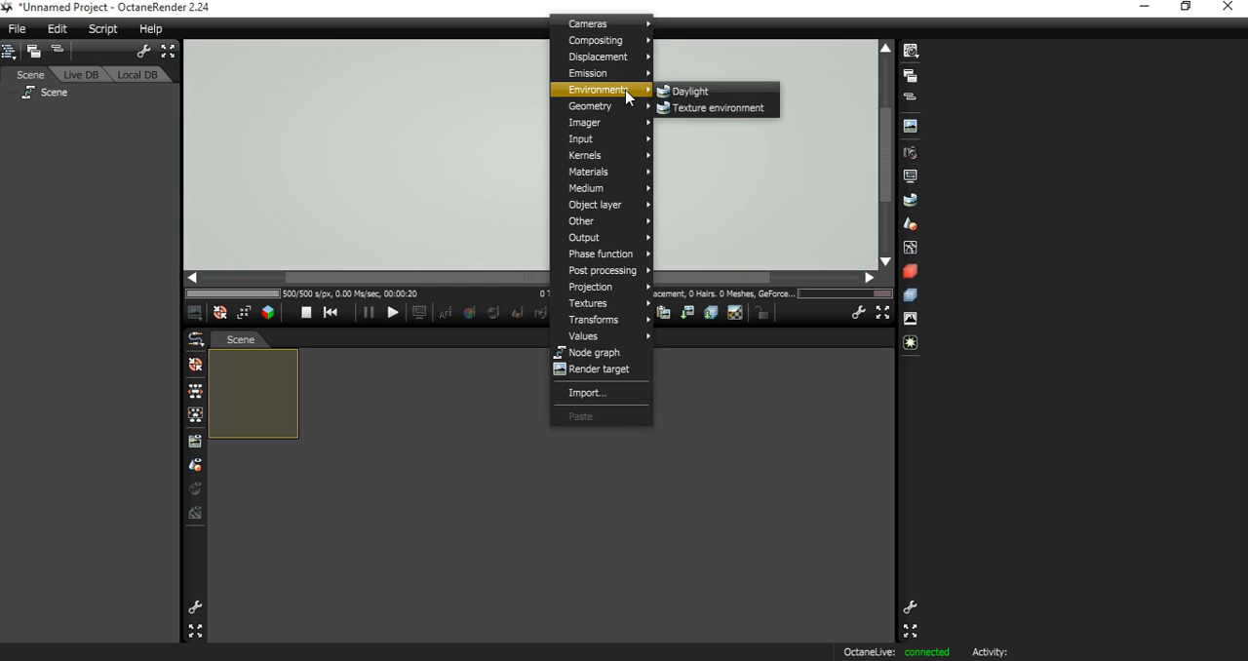
{"action": "left_click", "coordinate": [712, 144]}
{"action": "double_click", "coordinate": [726, 446]}
{"action": "left_click_drag", "start_coordinate": [711, 440], "coordinate": [576, 524]}
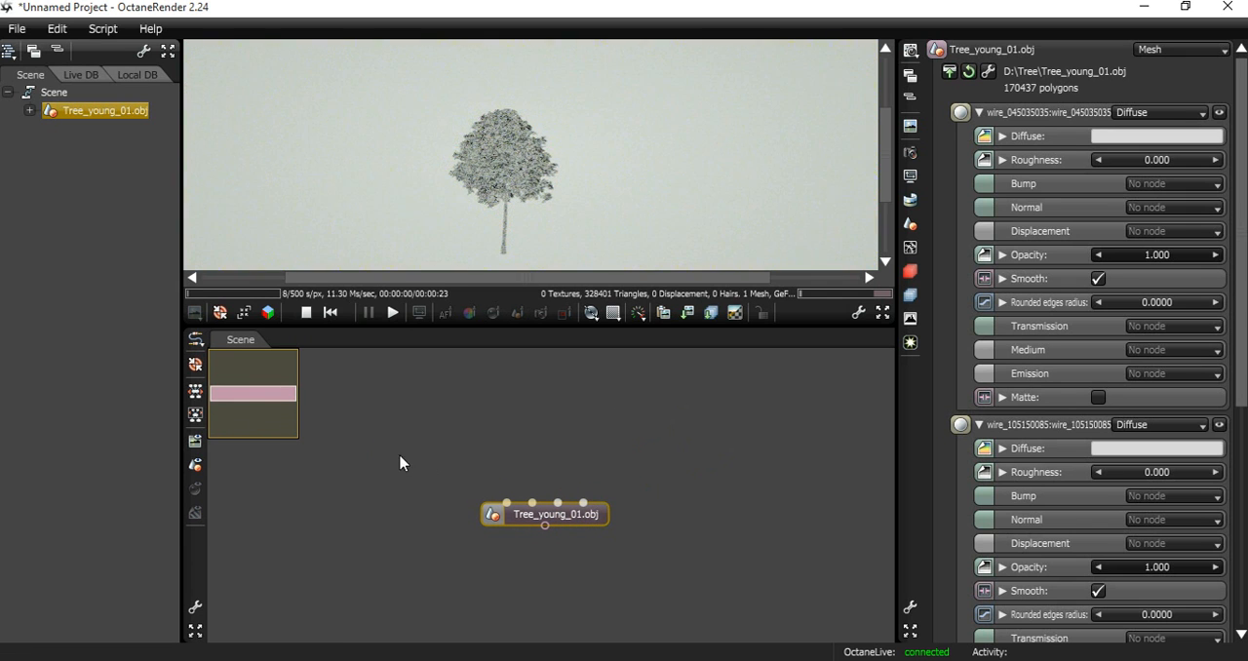
{"action": "left_click", "coordinate": [525, 250]}
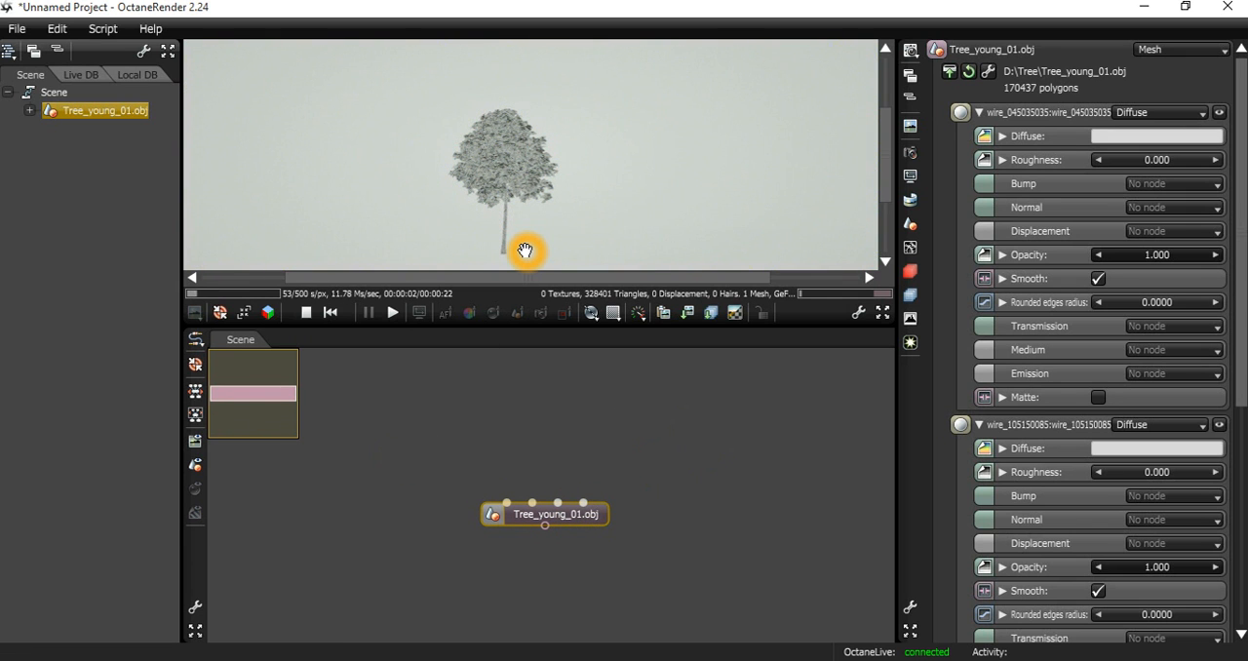
{"action": "left_click", "coordinate": [475, 438]}
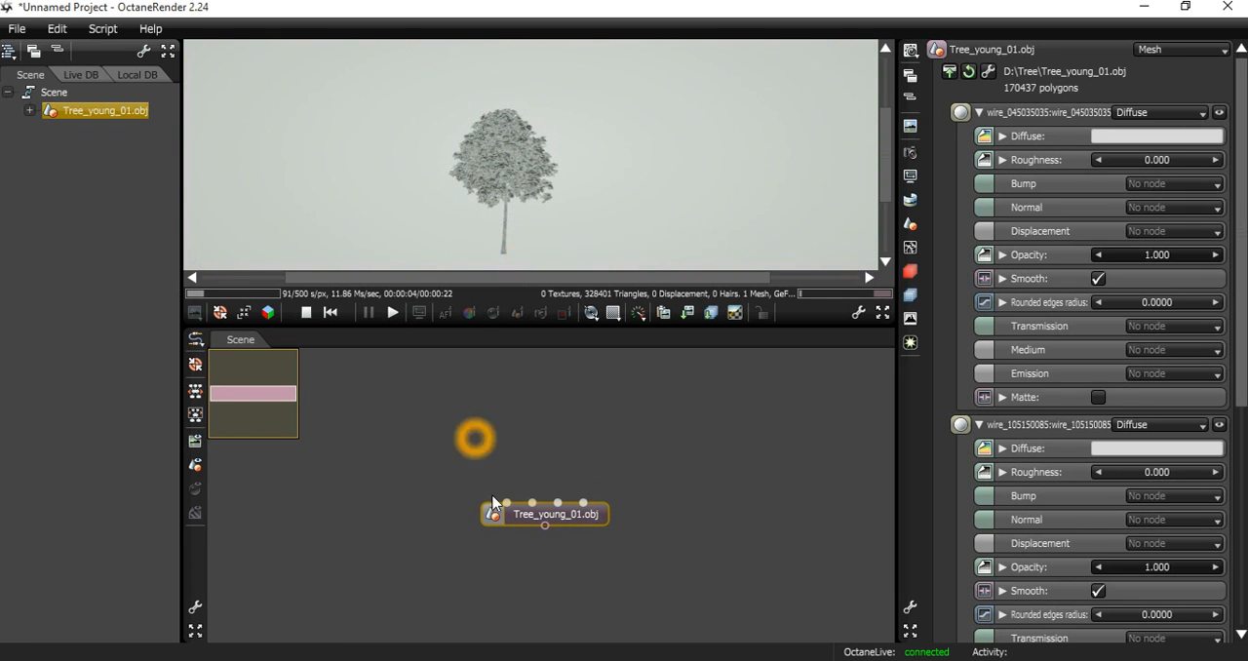
Colour the diffuse channel of the tree mesh's first material red to identify the part it covers.
{"action": "left_click", "coordinate": [526, 509]}
{"action": "left_click", "coordinate": [1002, 135]}
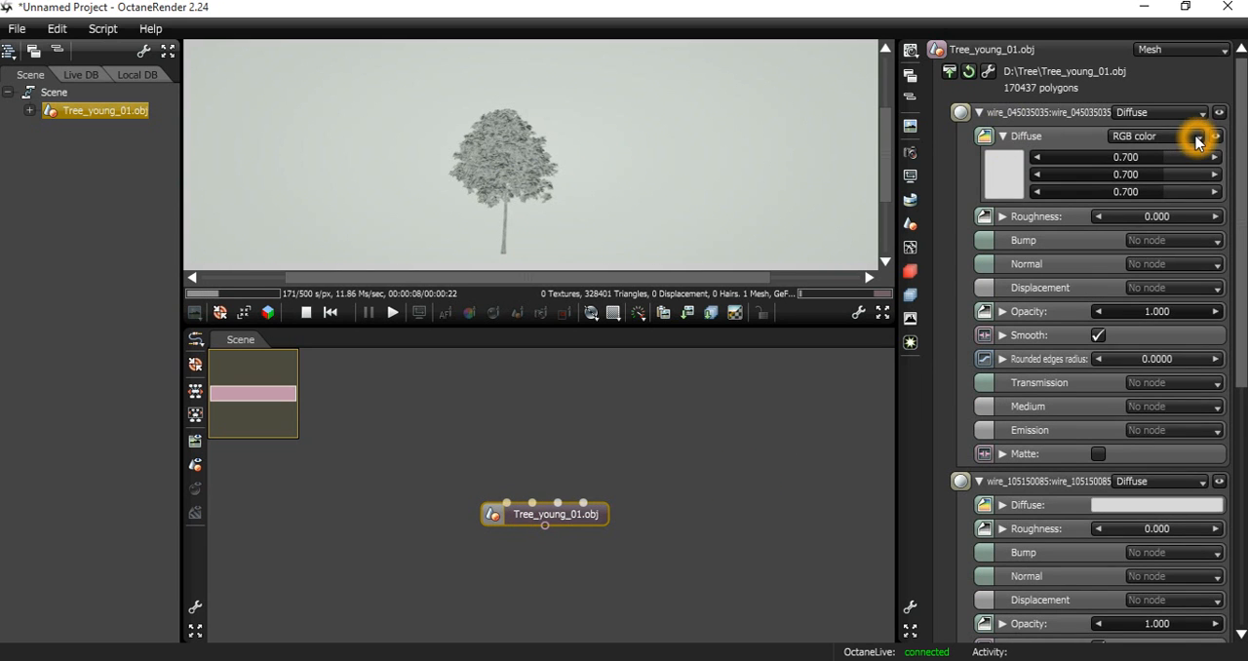
{"action": "left_click", "coordinate": [1200, 136]}
{"action": "left_click", "coordinate": [1201, 139]}
{"action": "left_click", "coordinate": [1014, 168]}
{"action": "left_click", "coordinate": [740, 43]}
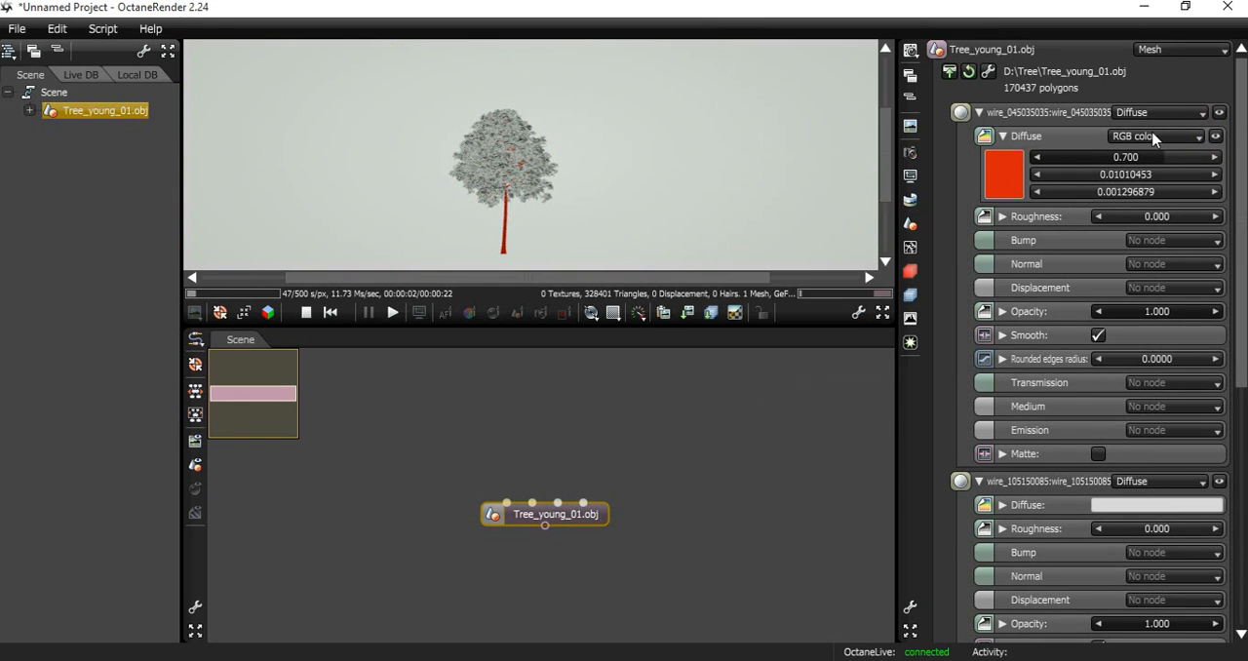
Change the first material's diffuse to an RGB image using BarkDecidious0164_5_M_TILED.jpg.
{"action": "left_click", "coordinate": [1200, 138]}
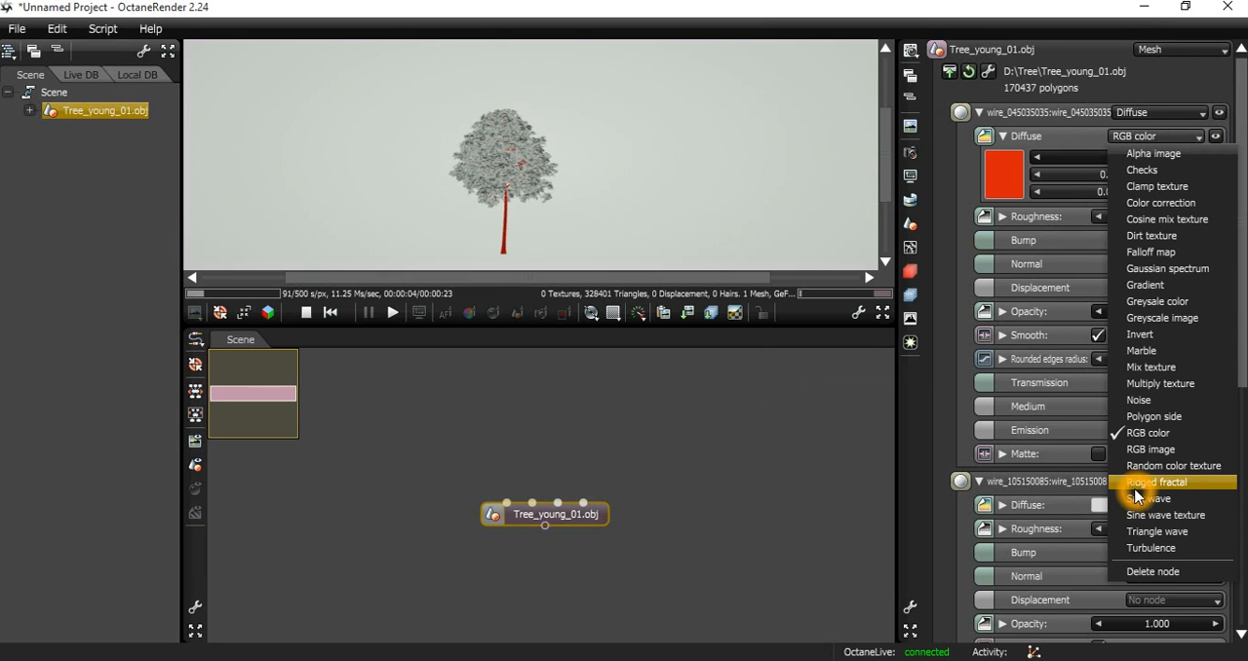
{"action": "left_click", "coordinate": [1150, 450]}
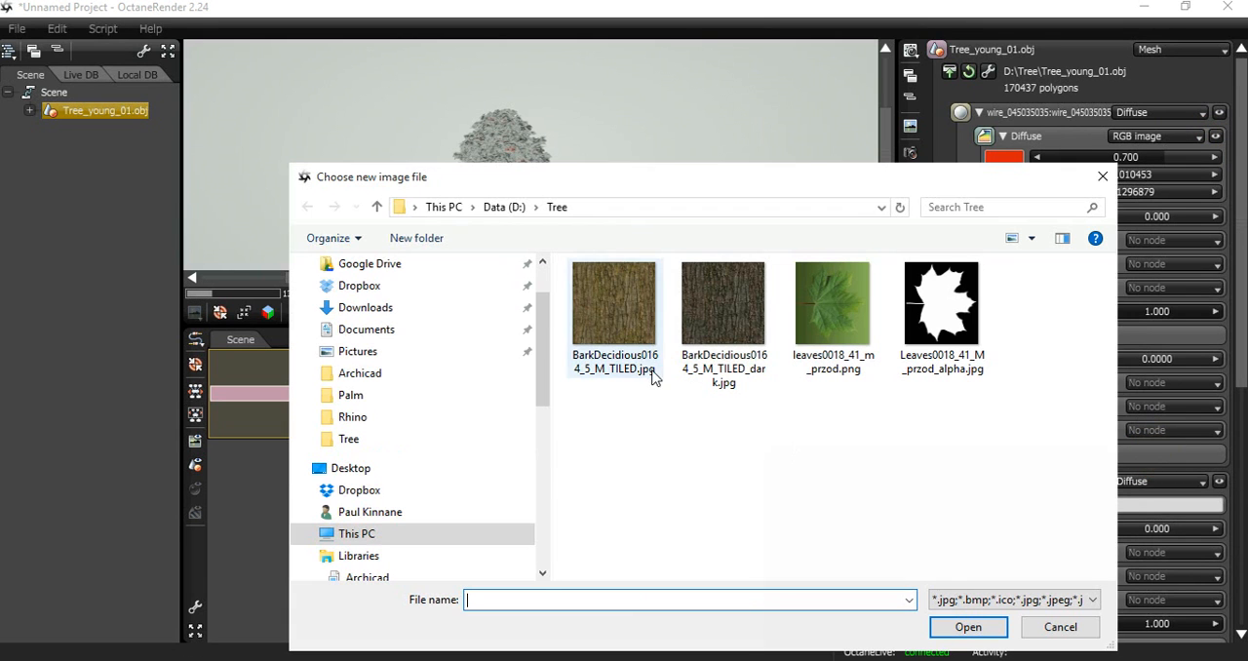
{"action": "double_click", "coordinate": [628, 307]}
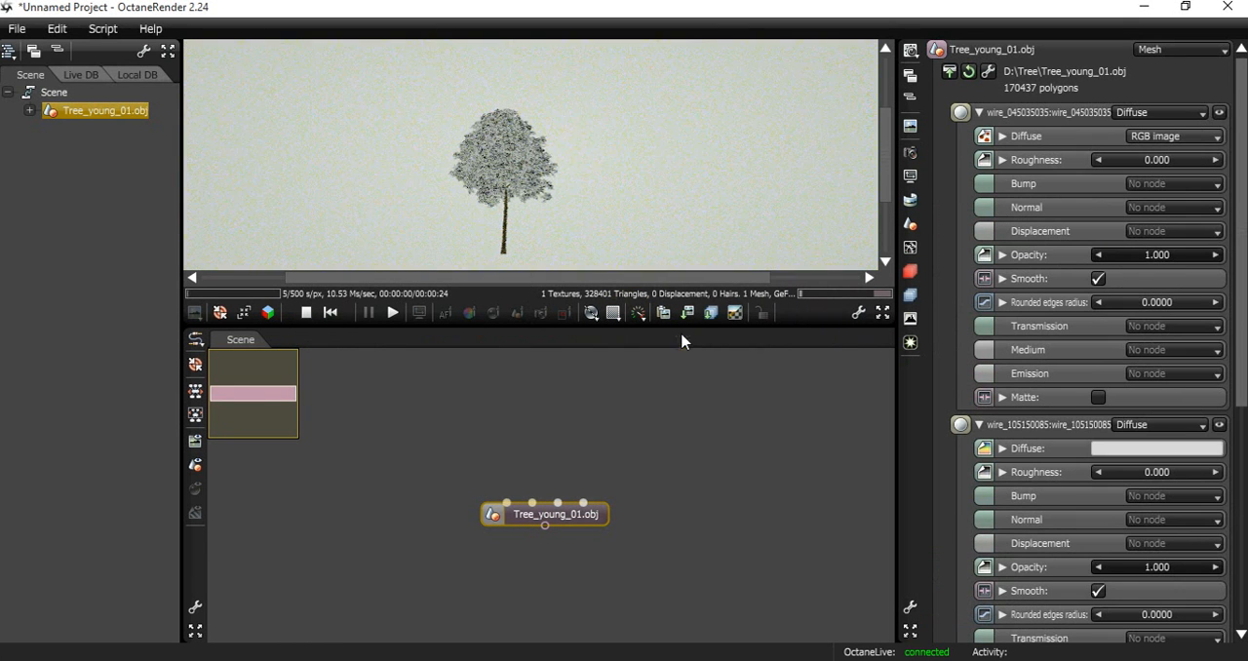
Colour the second material's diffuse channel blue (4210D9) to identify the part it covers.
{"action": "left_click", "coordinate": [1105, 447]}
{"action": "left_click_drag", "start_coordinate": [986, 299], "coordinate": [970, 297]}
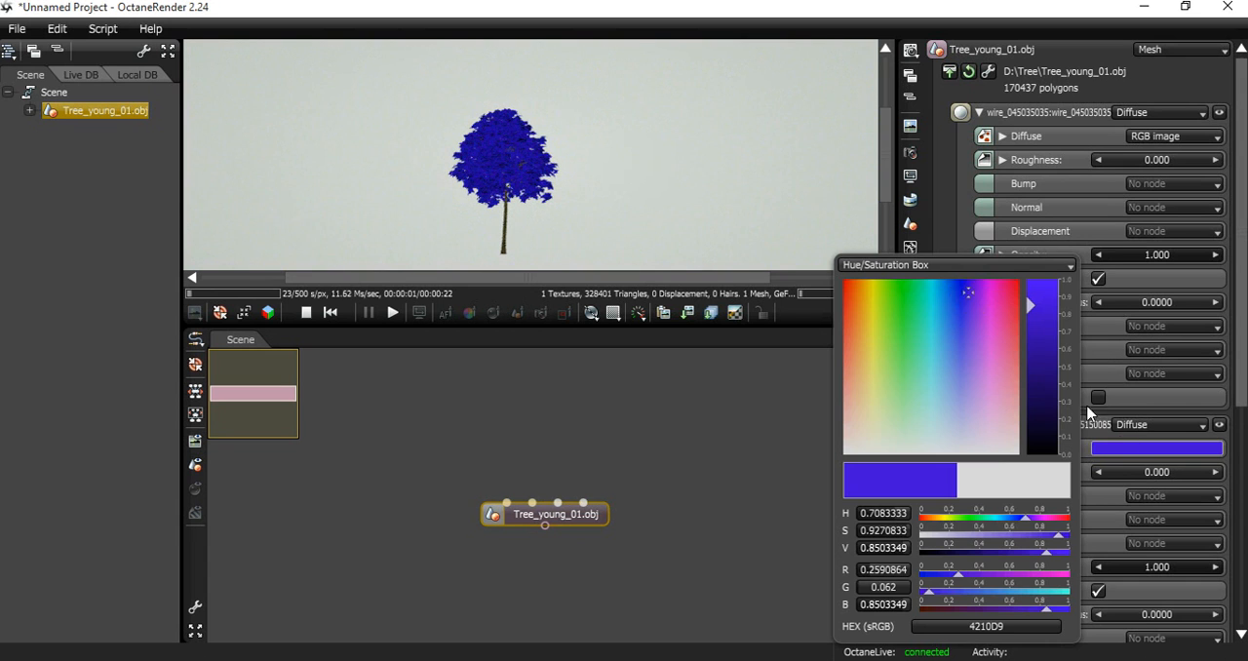
{"action": "left_click", "coordinate": [1184, 444]}
Change the second material's diffuse to an RGB image using leaves0018_41_m_przod.png.
{"action": "left_click", "coordinate": [1003, 448]}
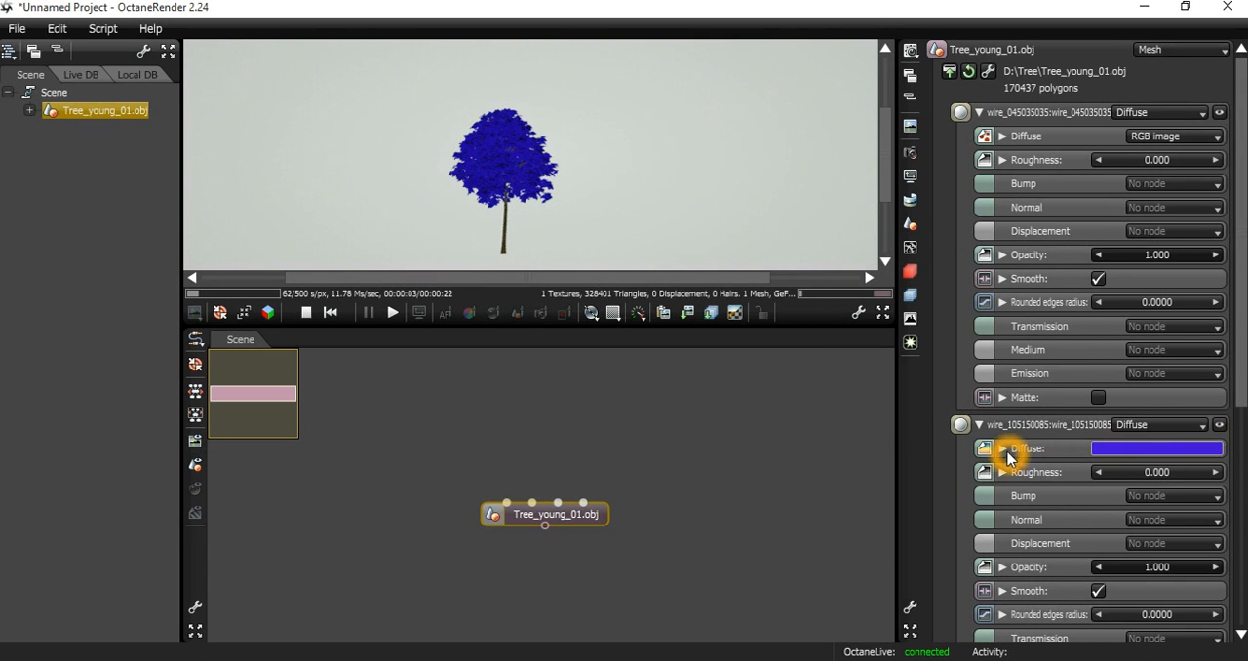
{"action": "left_click", "coordinate": [1185, 449]}
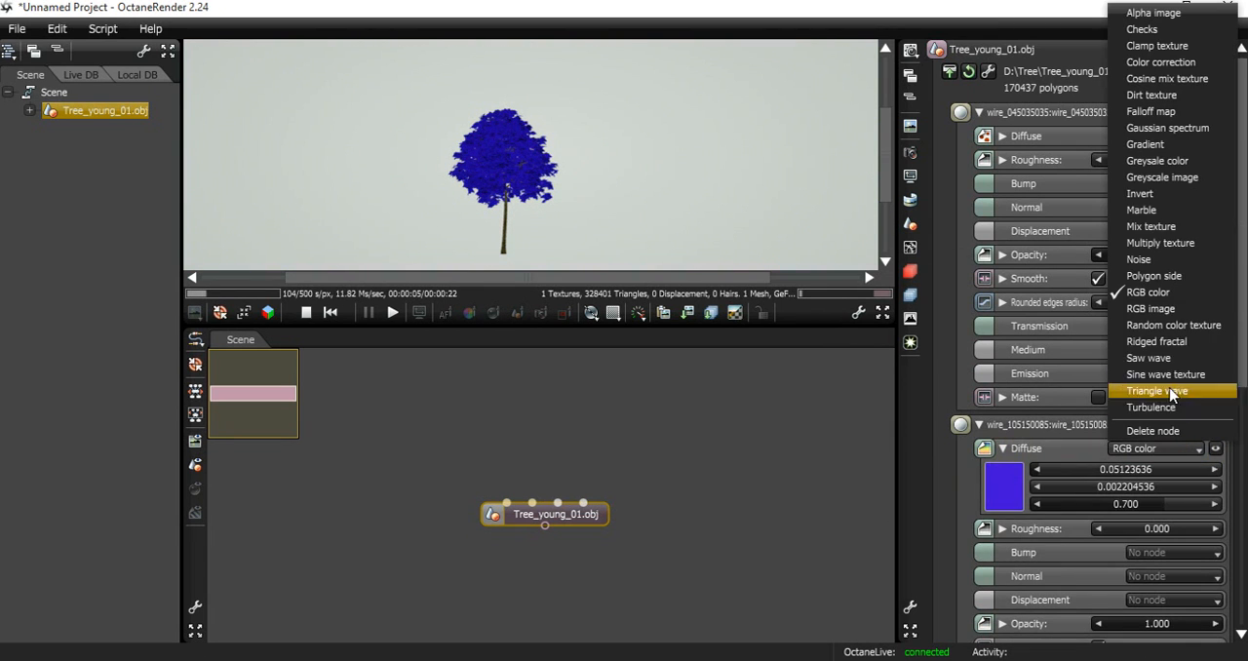
{"action": "left_click", "coordinate": [1156, 312]}
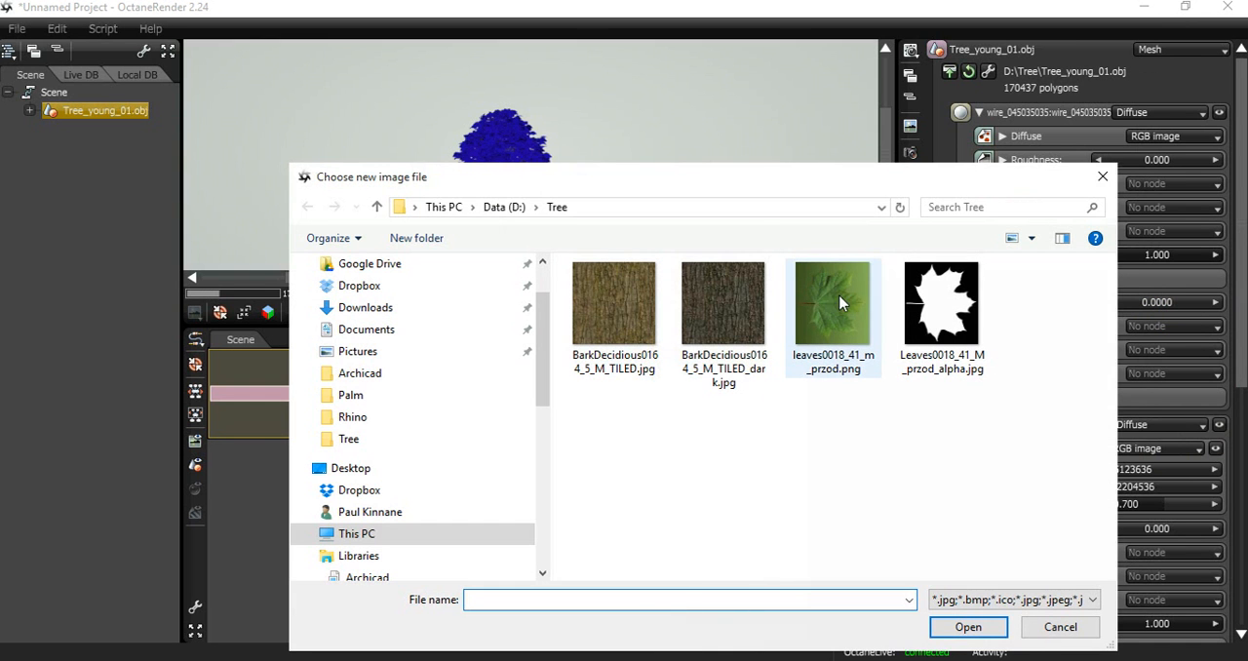
{"action": "double_click", "coordinate": [840, 302]}
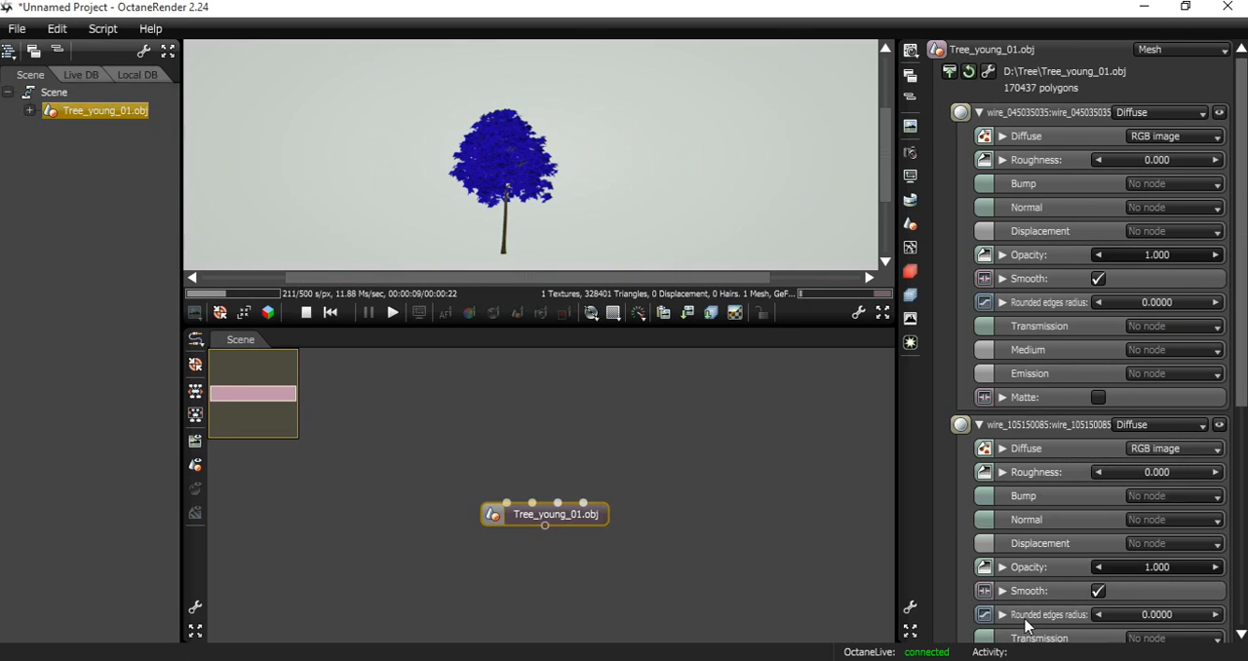
Set the second material's opacity to a greyscale image using Leaves0018_41_M_przod_alpha.jpg.
{"action": "left_click", "coordinate": [1002, 568]}
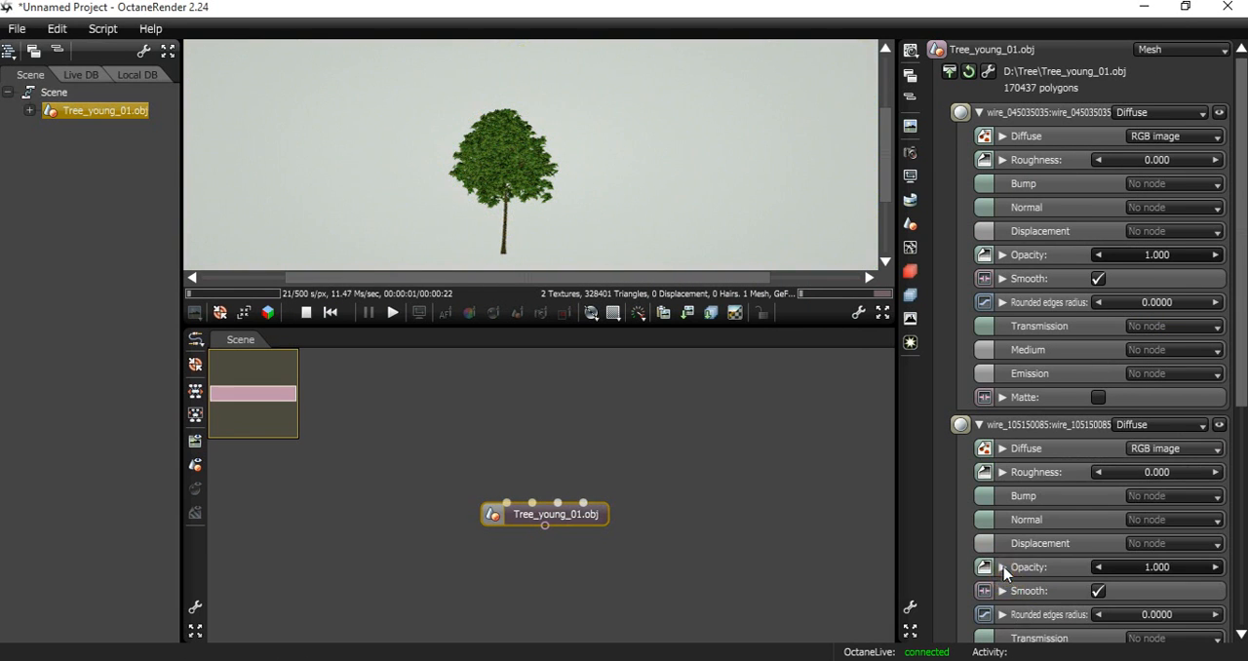
{"action": "left_click", "coordinate": [1195, 568]}
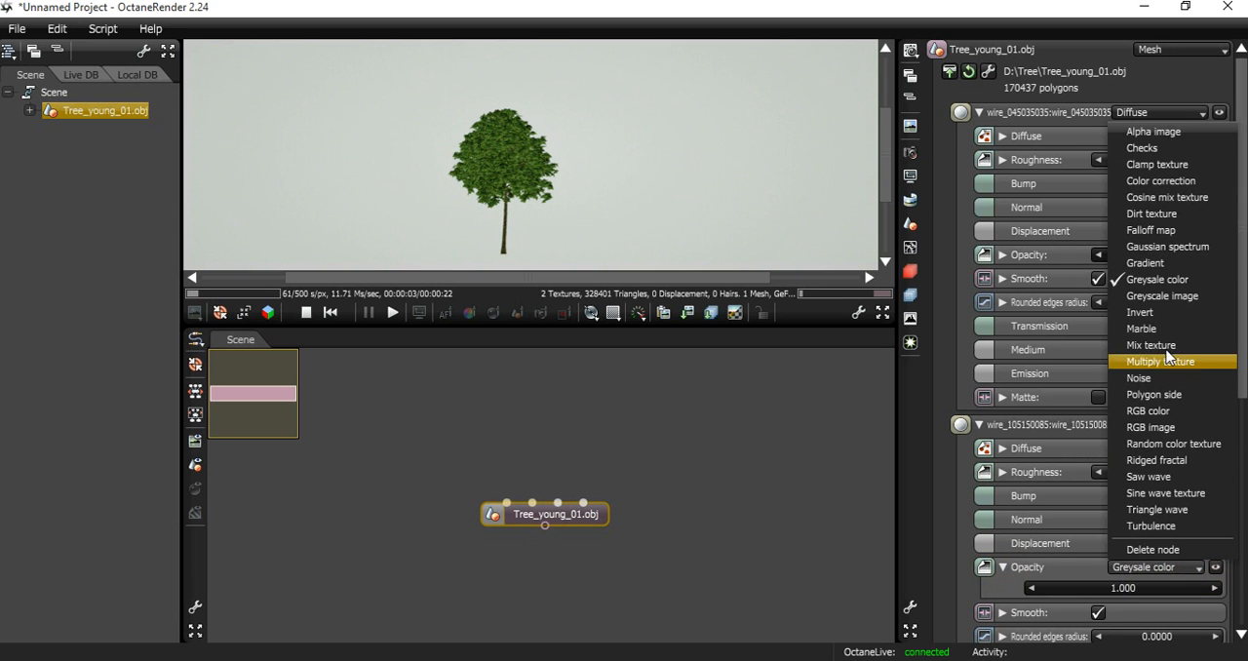
{"action": "left_click", "coordinate": [1163, 302]}
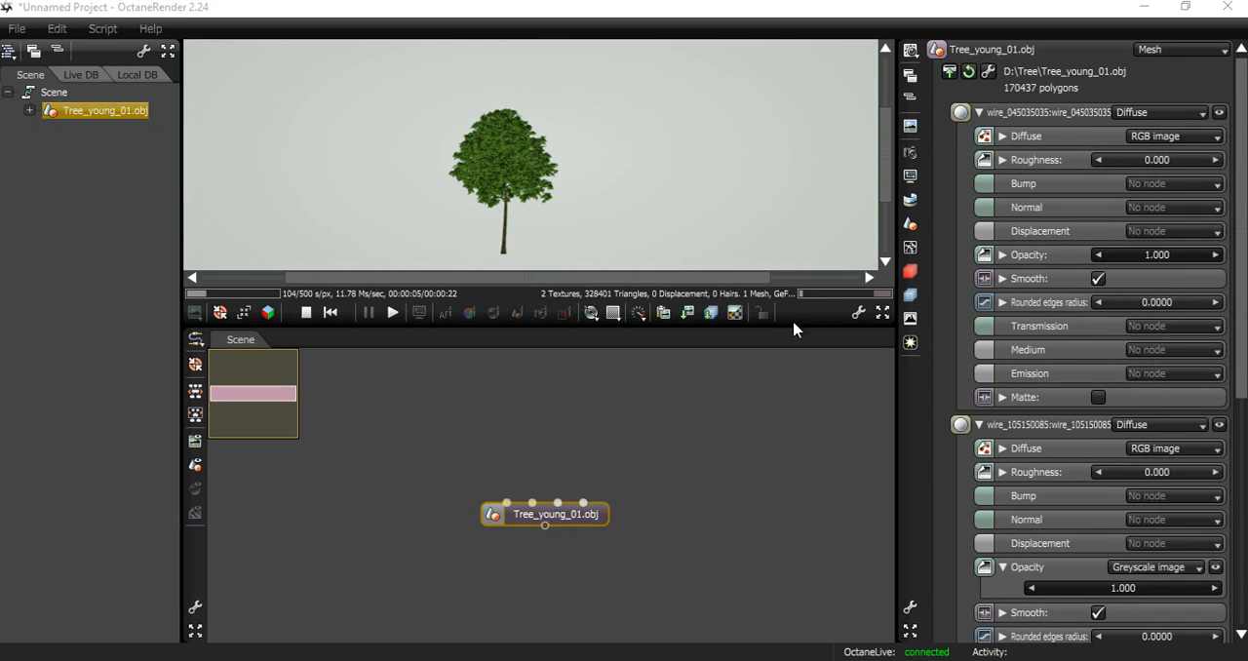
{"action": "double_click", "coordinate": [934, 310]}
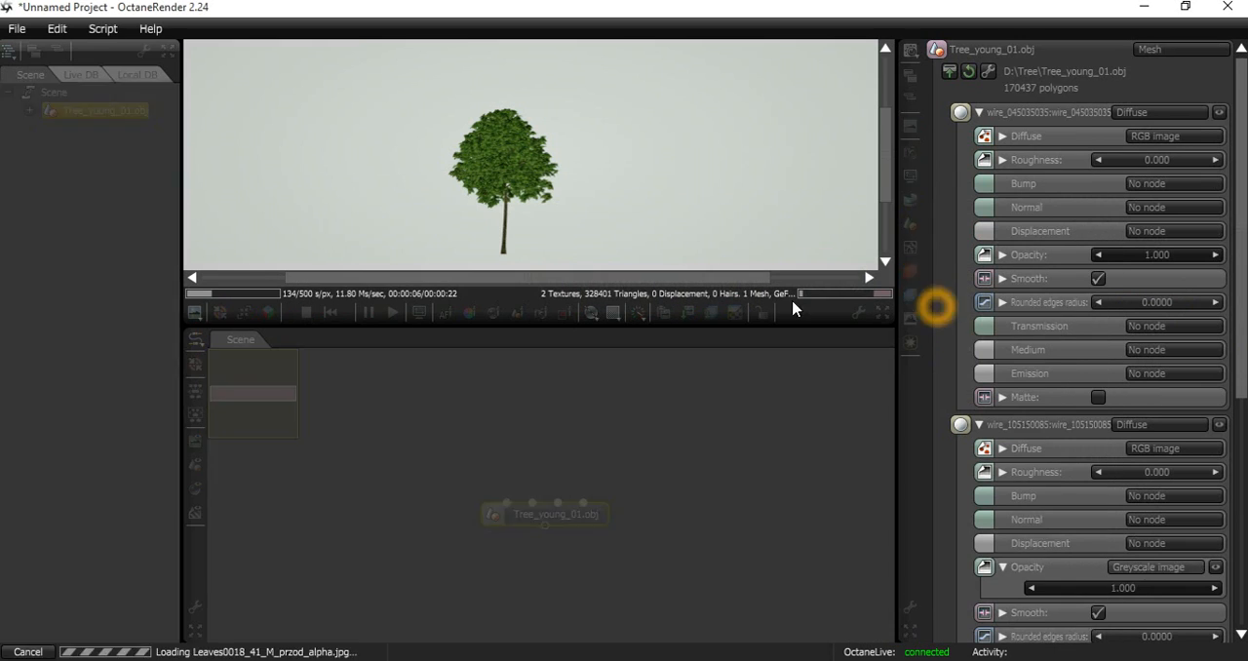
{"action": "left_click", "coordinate": [521, 195]}
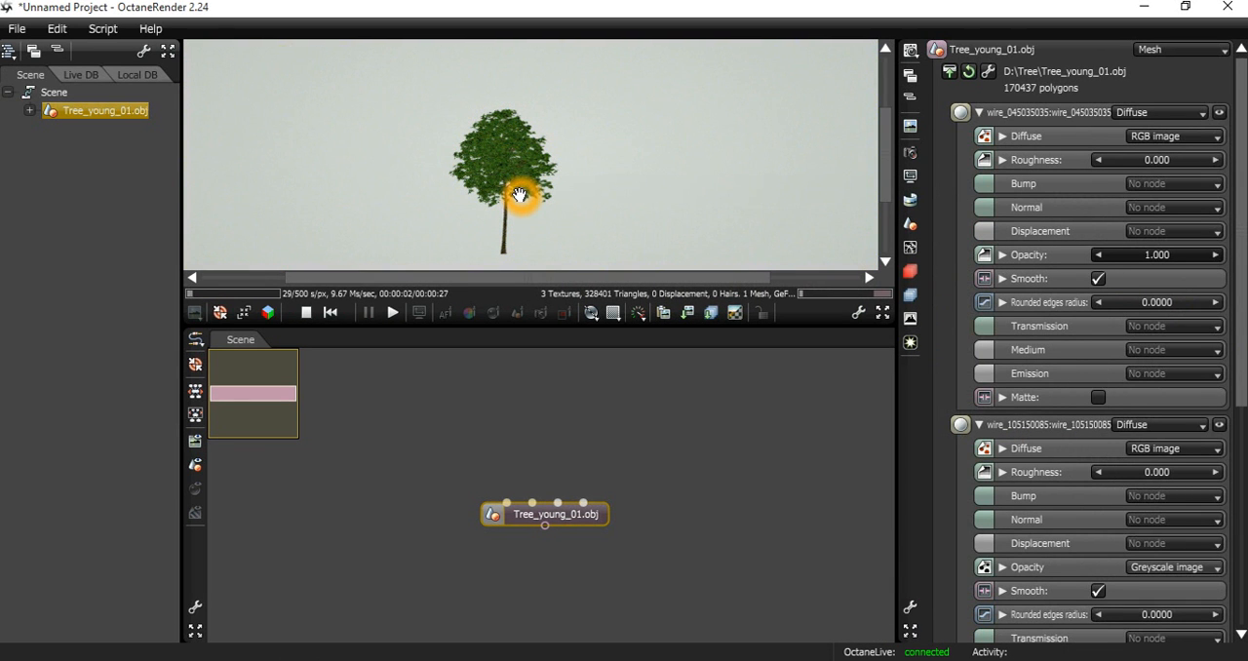
Move the tree mesh node up, add a Geometry out node below it, and connect the mesh output to it.
{"action": "left_click_drag", "start_coordinate": [563, 519], "coordinate": [554, 462]}
{"action": "left_click", "coordinate": [559, 543]}
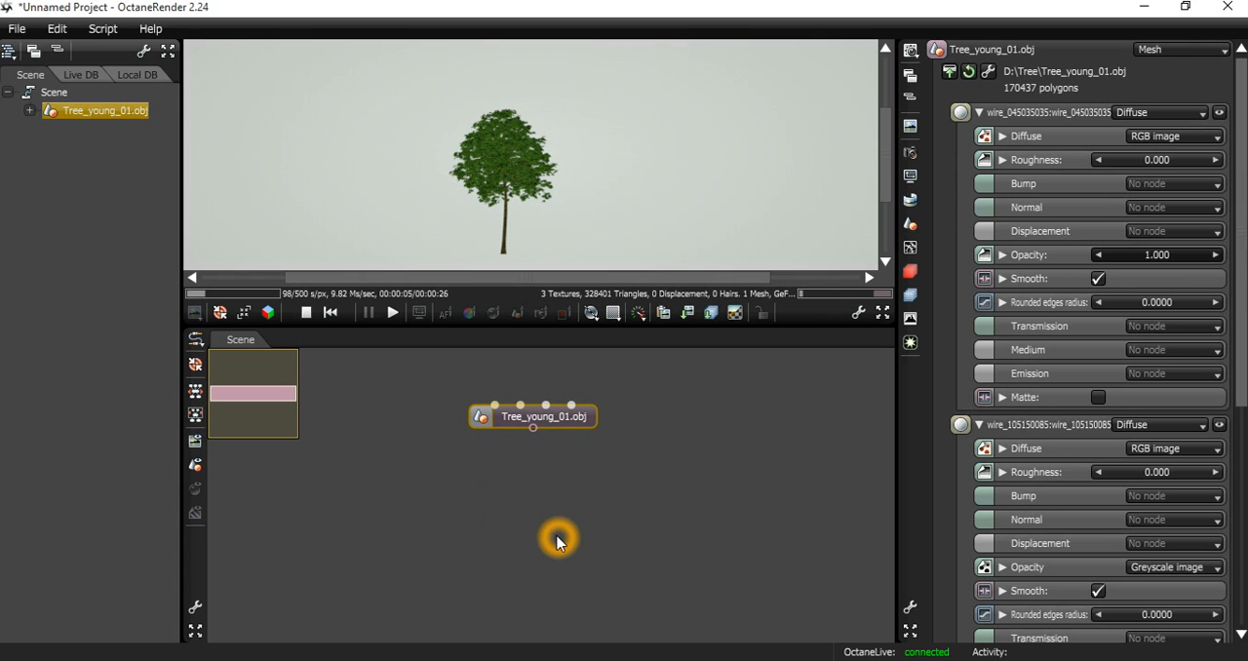
{"action": "right_click", "coordinate": [558, 543]}
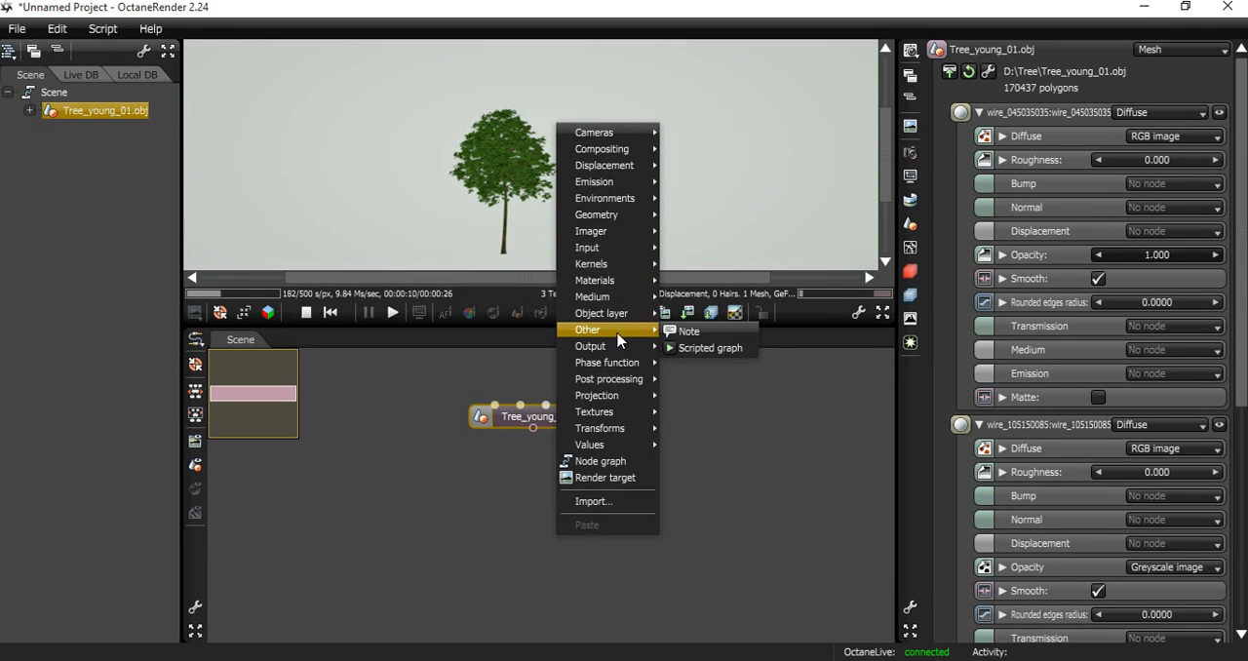
{"action": "mouse_move", "coordinate": [624, 346]}
{"action": "left_click", "coordinate": [738, 435]}
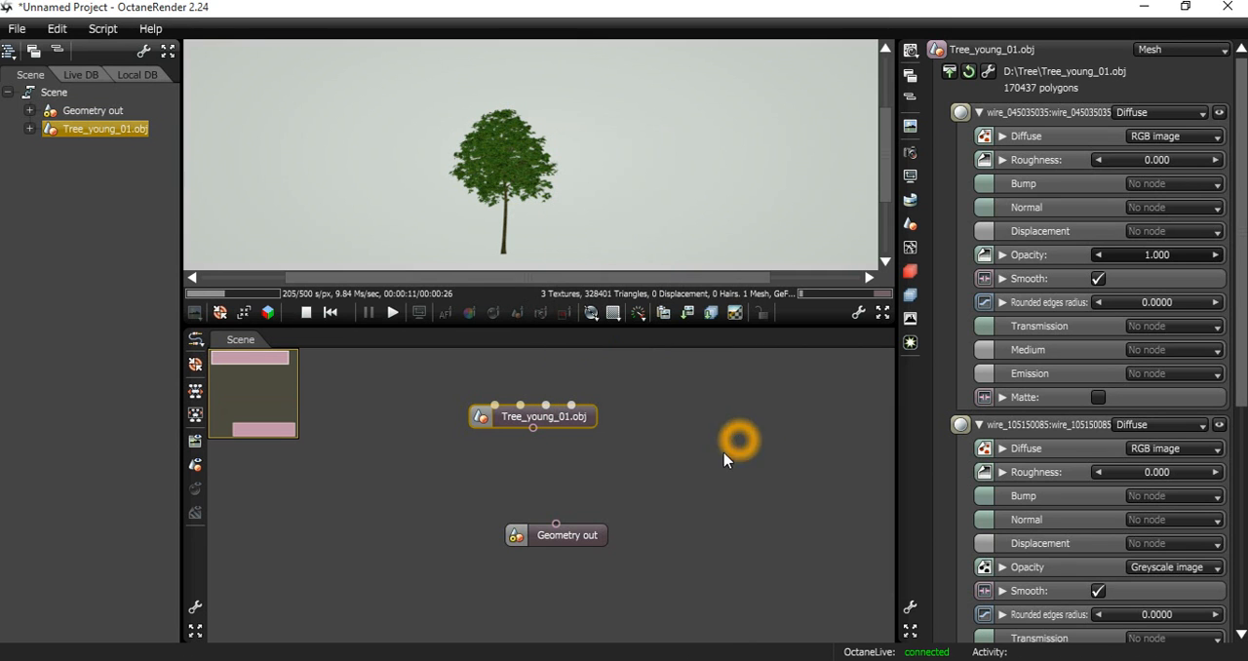
{"action": "left_click", "coordinate": [534, 430]}
{"action": "mouse_move", "coordinate": [534, 434]}
{"action": "left_mouse_down"}
{"action": "mouse_move", "coordinate": [557, 522]}
{"action": "mouse_move", "coordinate": [534, 542]}
{"action": "mouse_move", "coordinate": [553, 536]}
{"action": "left_mouse_up"}
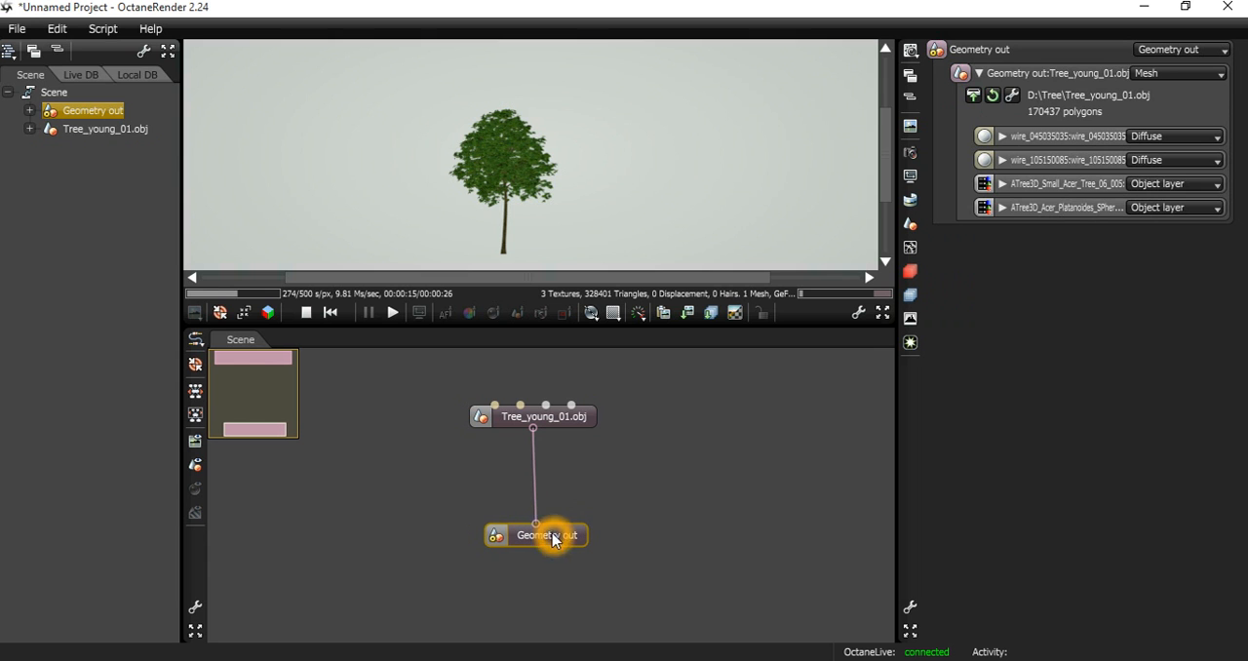
Save the project as a package named tree in the D:\Tree folder, replacing the existing tree.orbx.
{"action": "left_click", "coordinate": [12, 31]}
{"action": "left_click", "coordinate": [61, 145]}
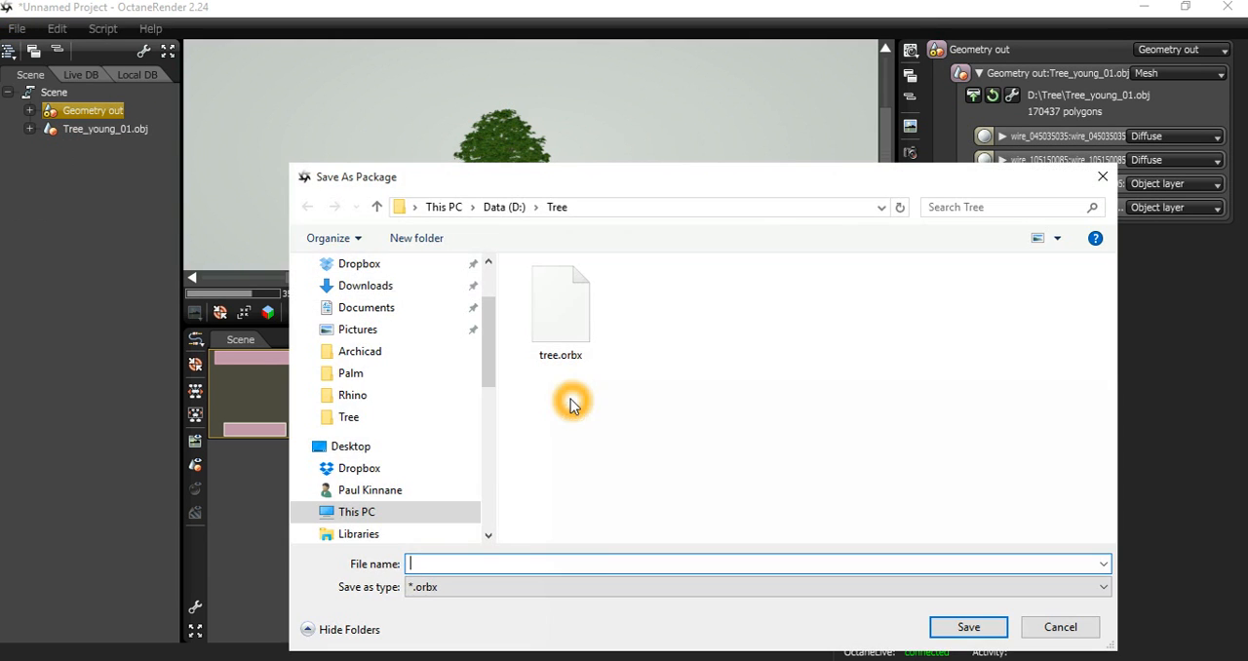
{"action": "type", "text": "tree"}
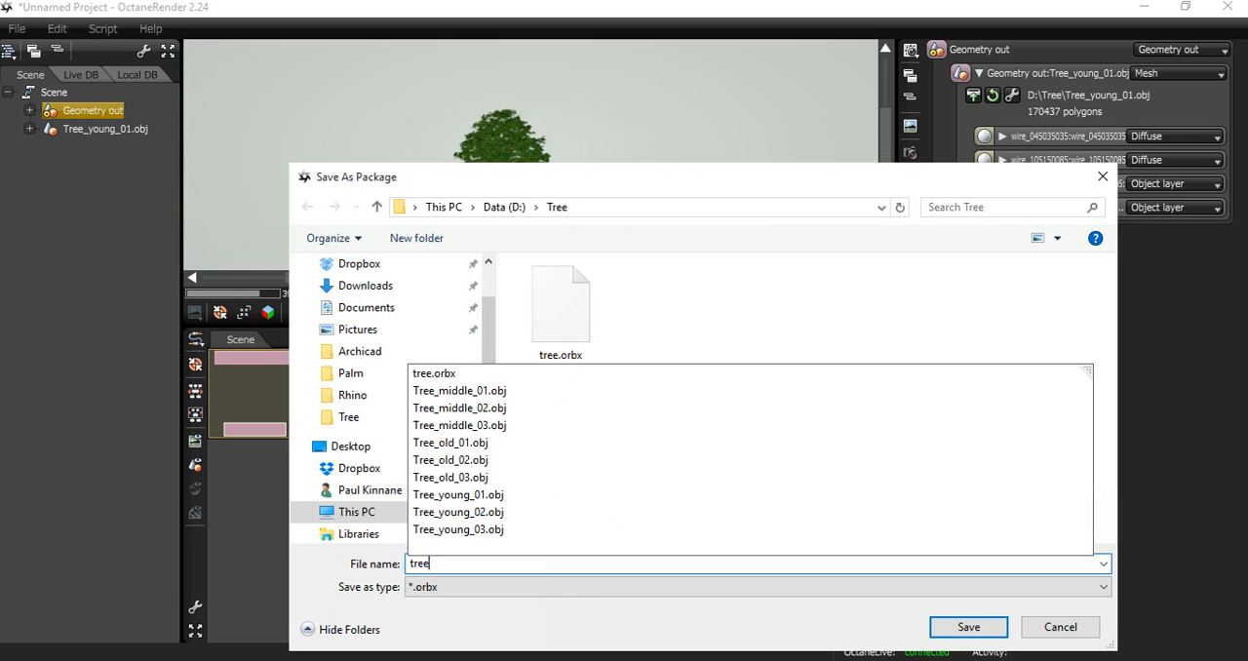
{"action": "key", "text": "Return"}
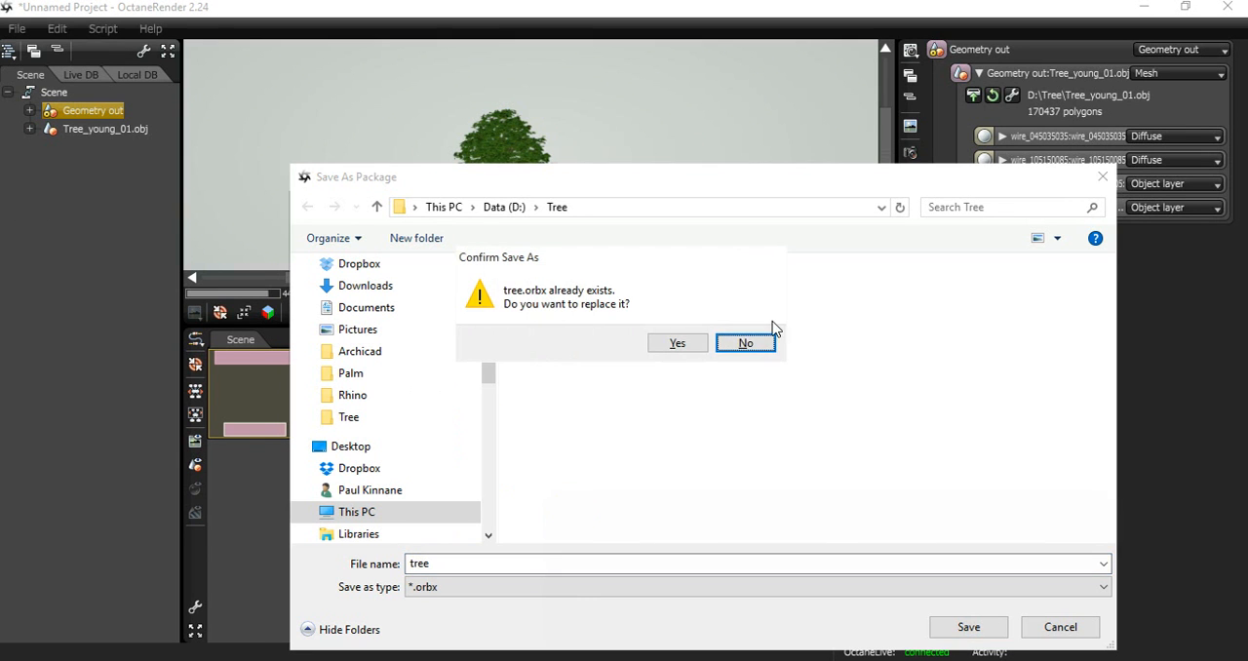
{"action": "left_click", "coordinate": [673, 344]}
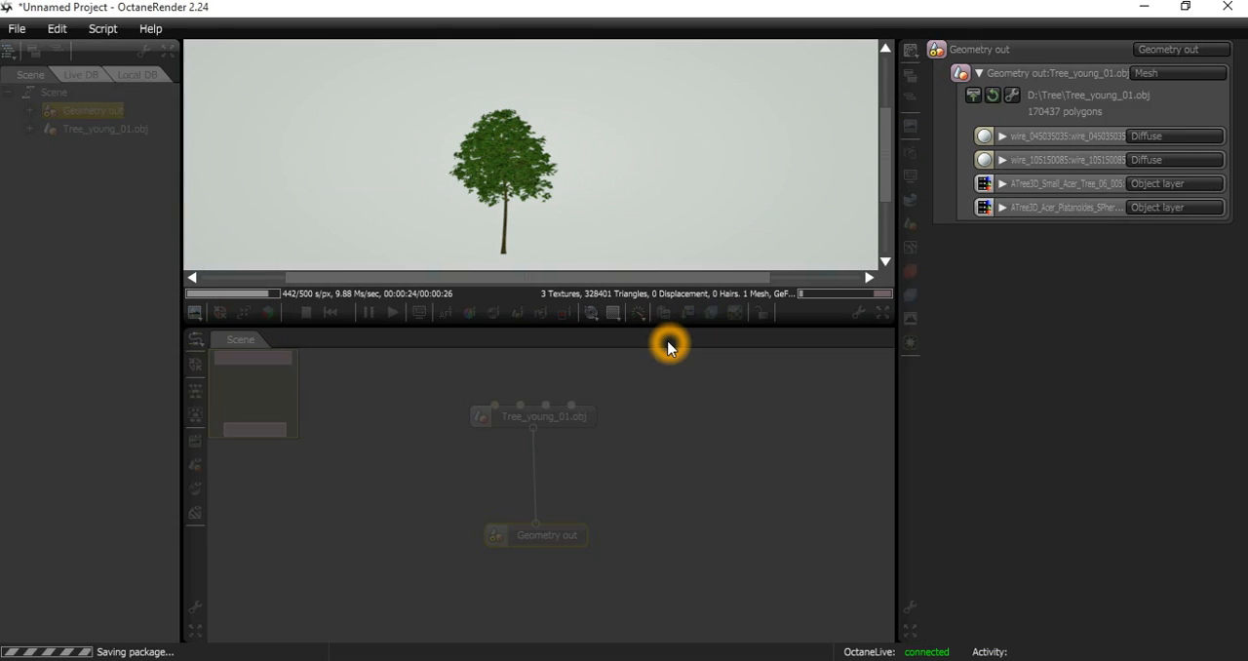
{"action": "left_click", "coordinate": [543, 416]}
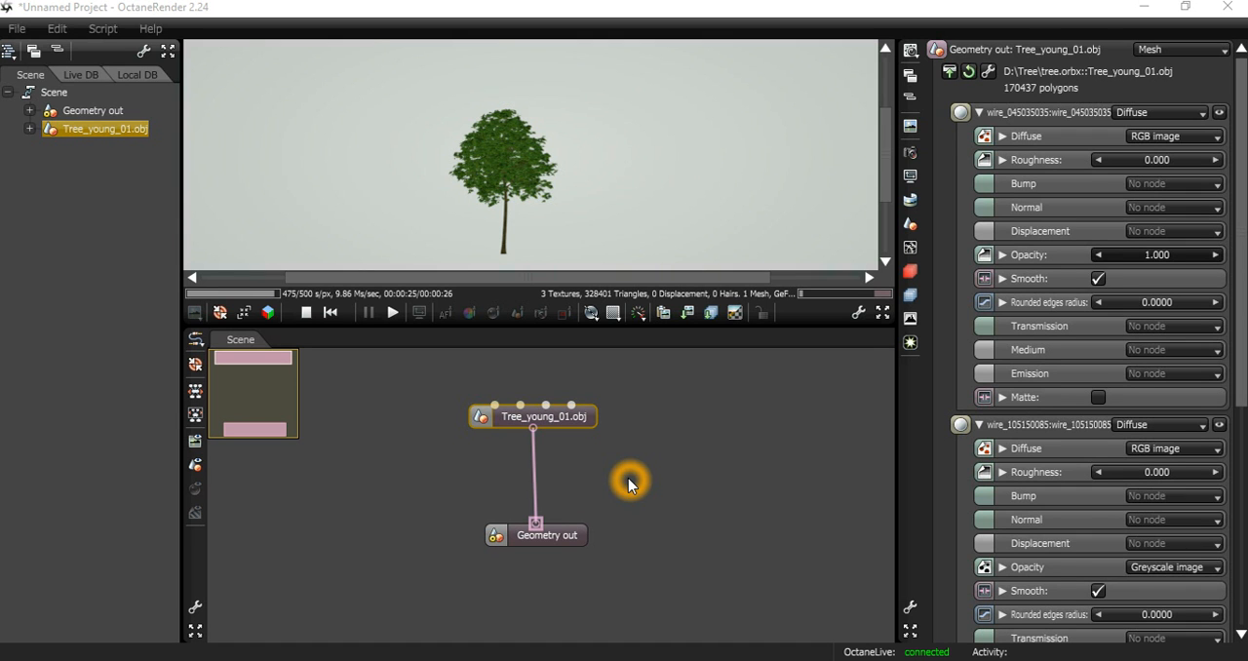
{"action": "left_click", "coordinate": [1002, 566]}
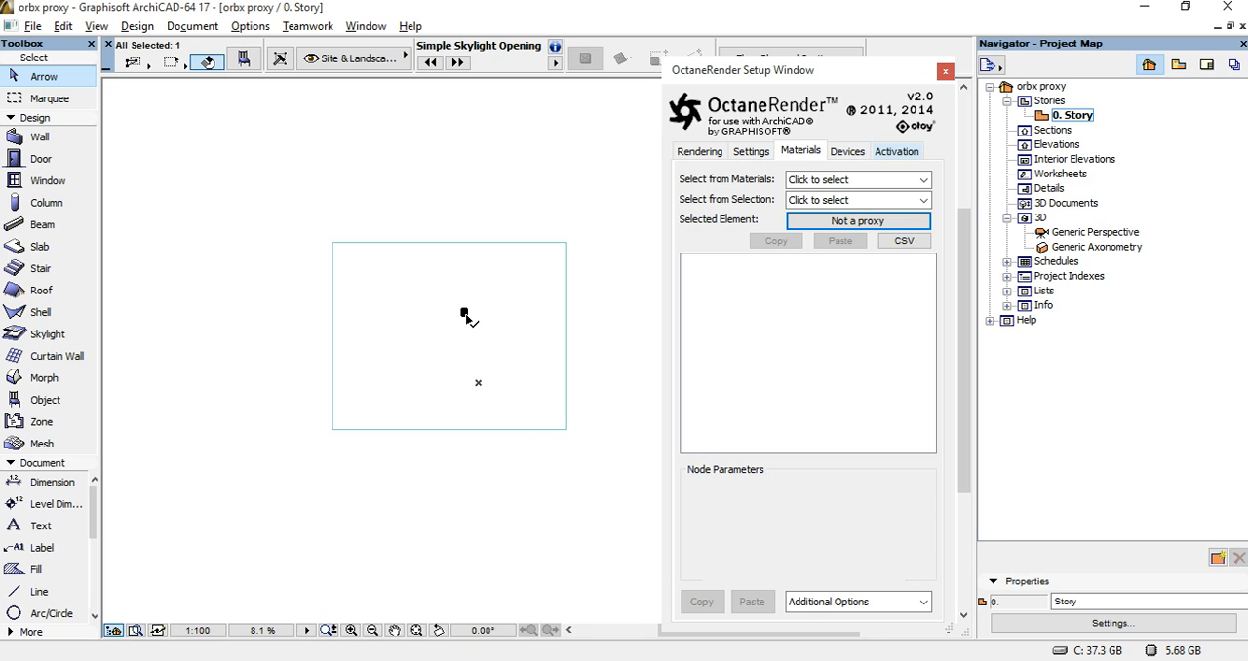
In ArchiCAD, assign the saved tree.orbx package as the geometry proxy file of the selected element.
{"action": "mouse_move", "coordinate": [465, 314]}
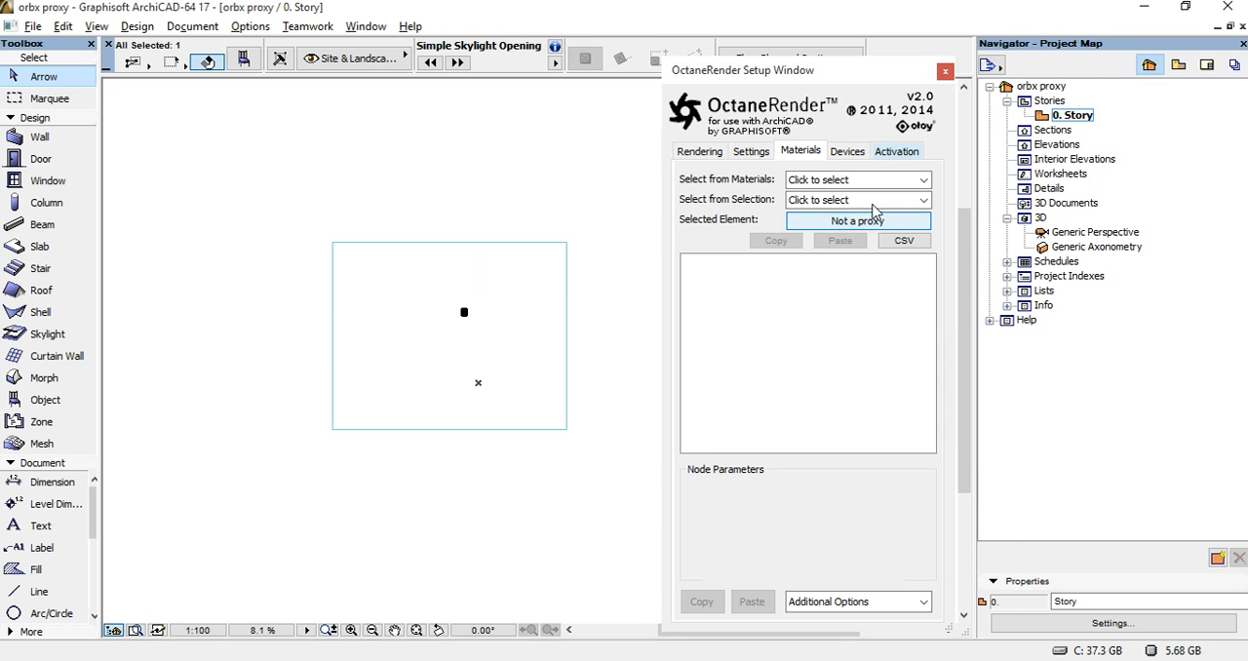
{"action": "left_click_drag", "start_coordinate": [835, 77], "coordinate": [898, 71]}
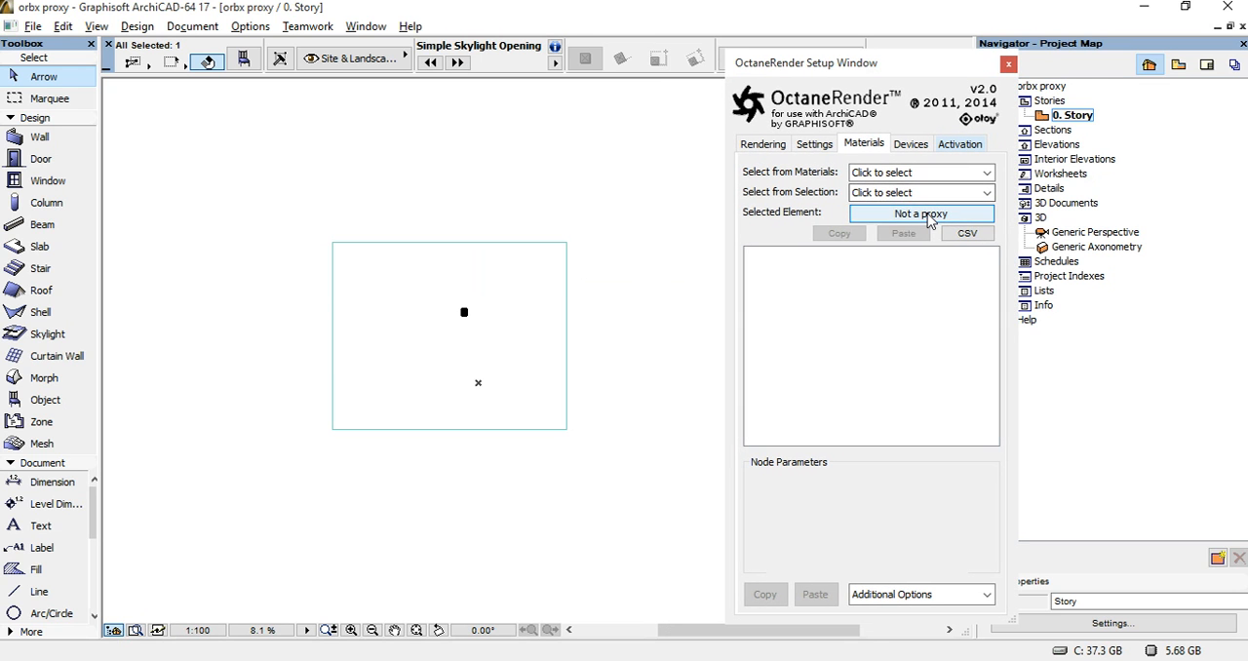
{"action": "left_click", "coordinate": [928, 220]}
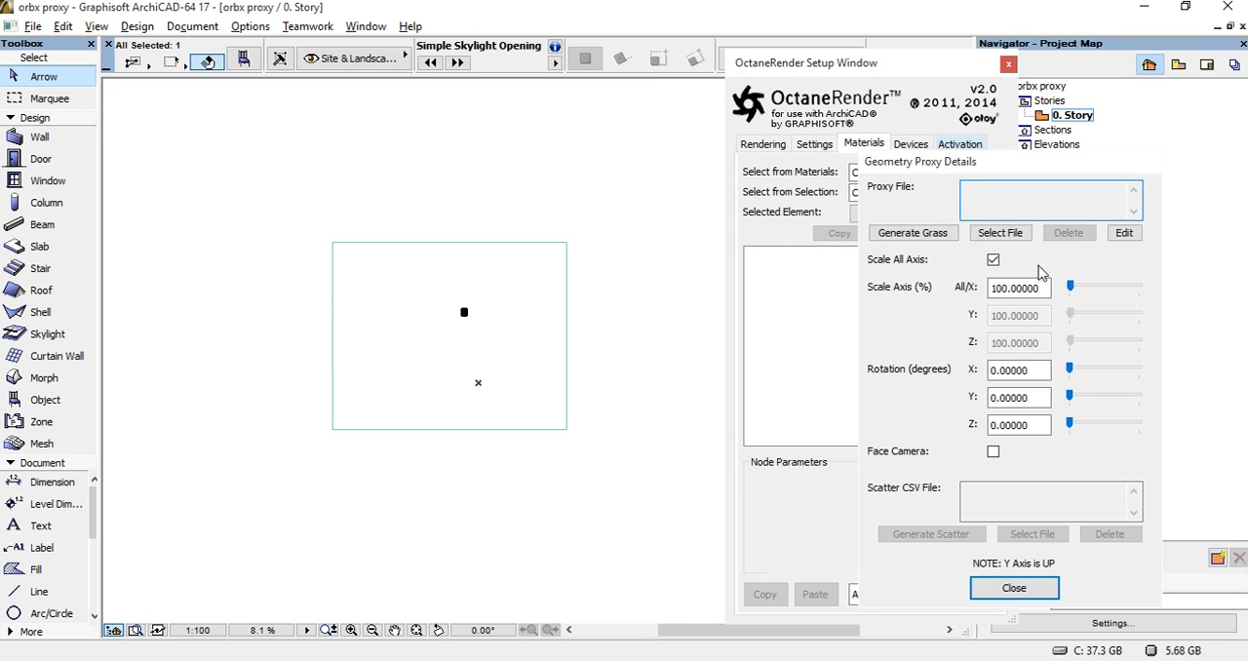
{"action": "left_click", "coordinate": [1010, 242]}
{"action": "left_click", "coordinate": [385, 144]}
{"action": "left_click", "coordinate": [898, 555]}
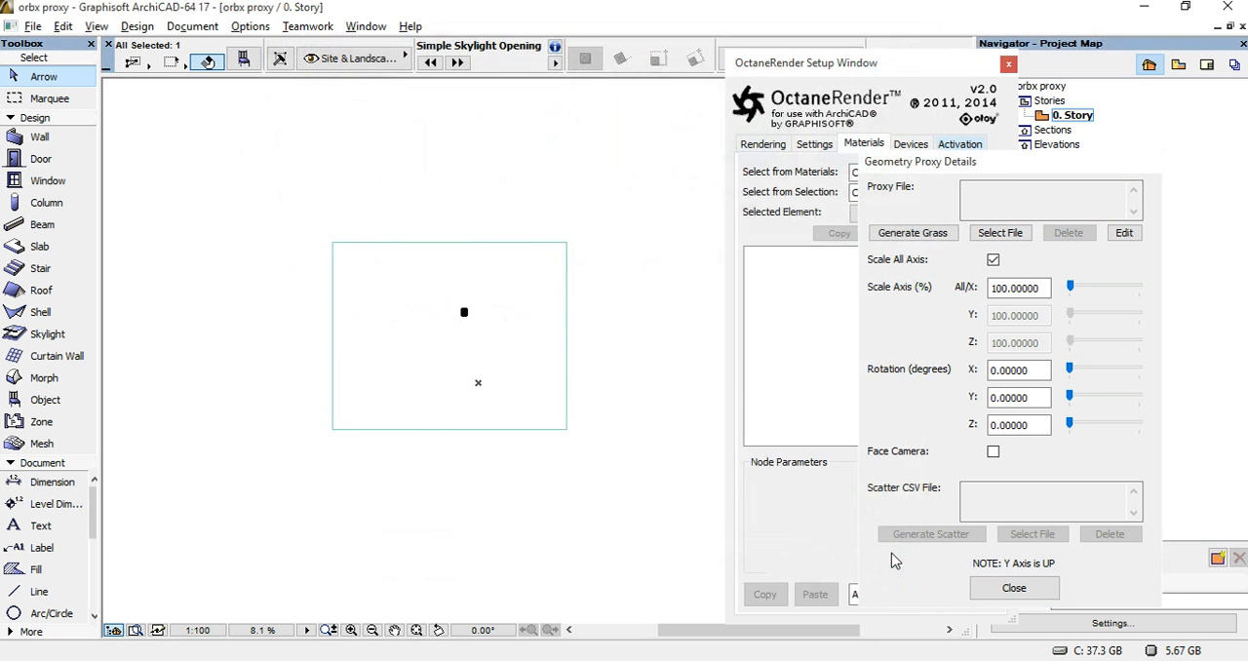
{"action": "left_click", "coordinate": [1013, 588]}
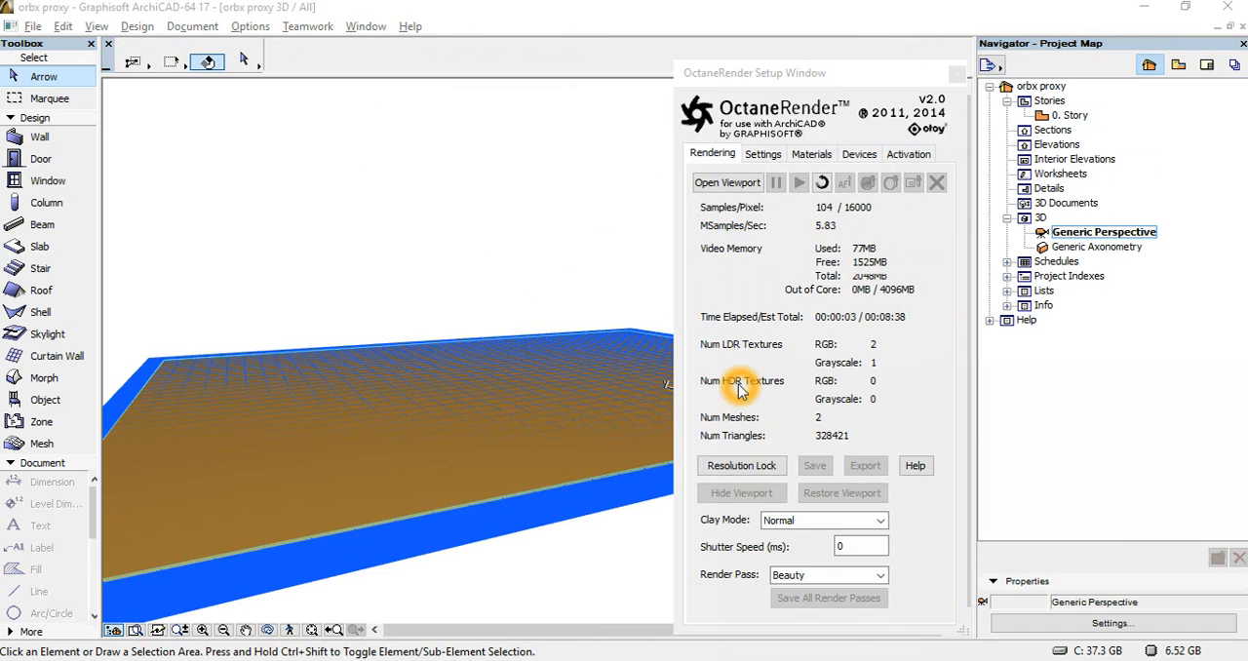
Open the OctaneRender viewport to render the Generic Perspective view.
{"action": "left_click", "coordinate": [738, 186]}
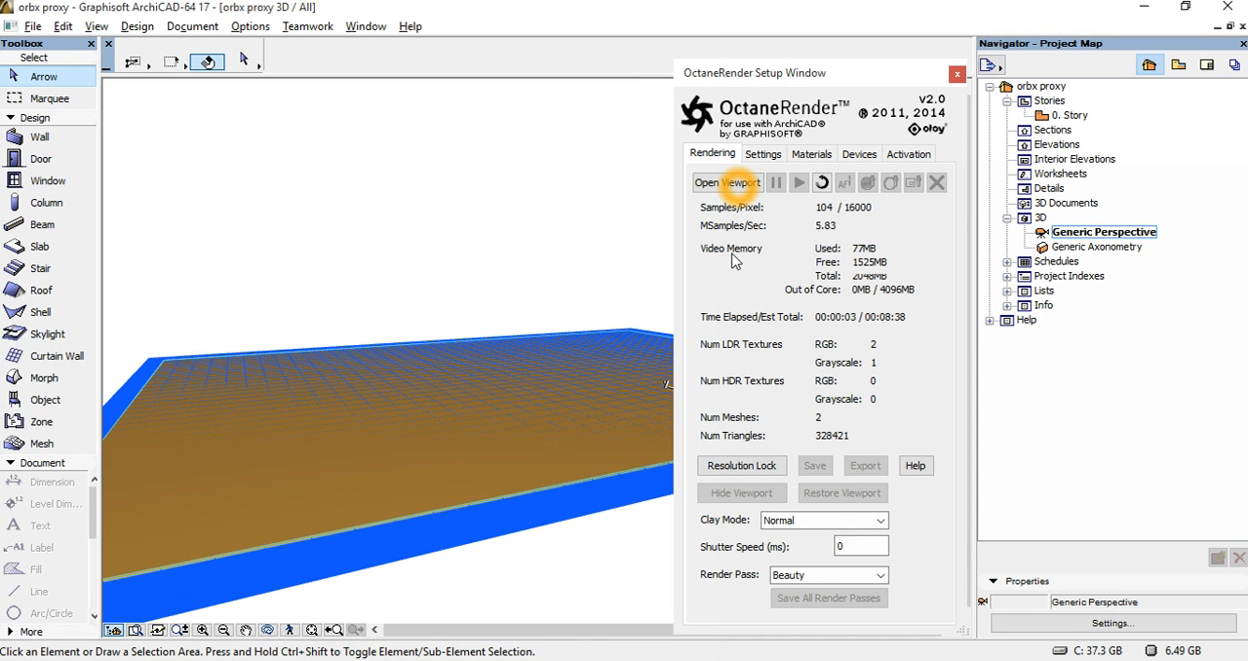
From the 0. Story plan, open the selected element's tree.orbx geometry proxy for editing in a resized node graph window beside the render viewport.
{"action": "left_click", "coordinate": [720, 184]}
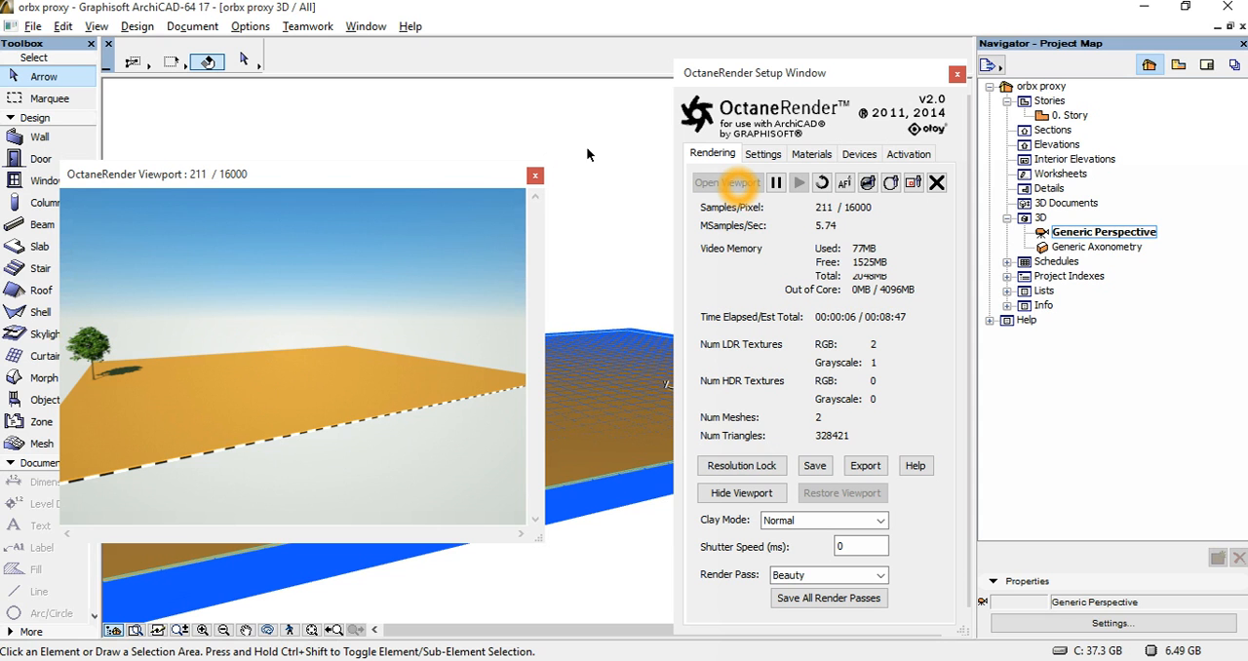
{"action": "double_click", "coordinate": [1069, 115]}
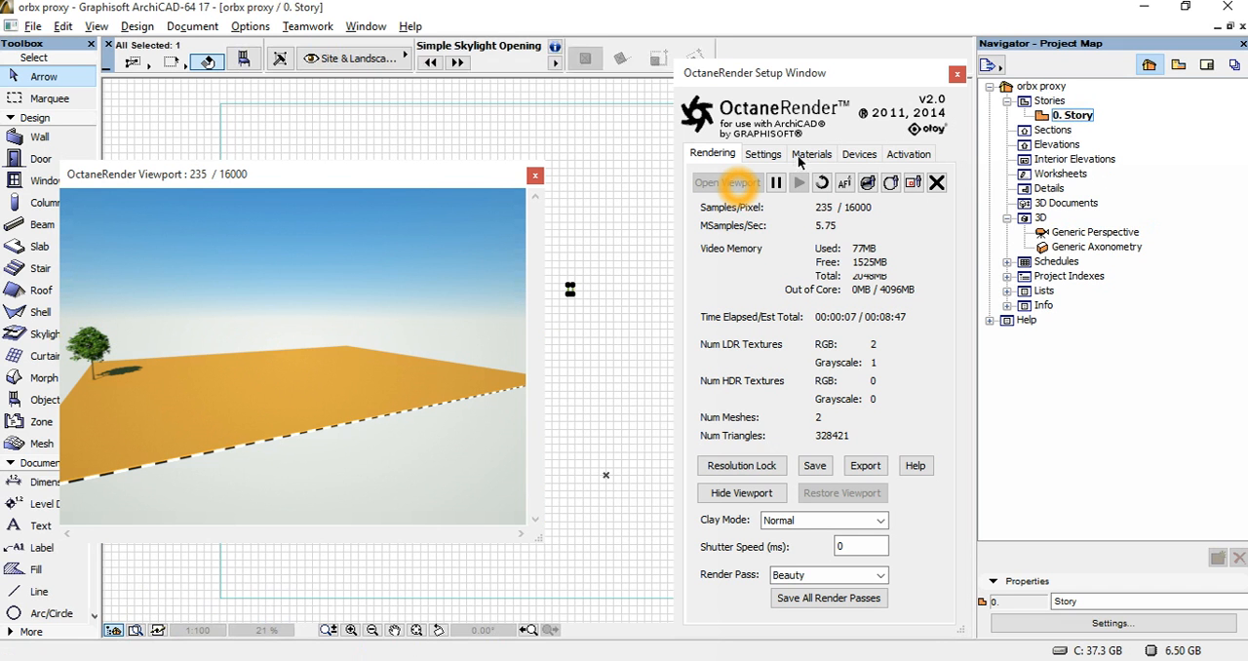
{"action": "left_click", "coordinate": [803, 157]}
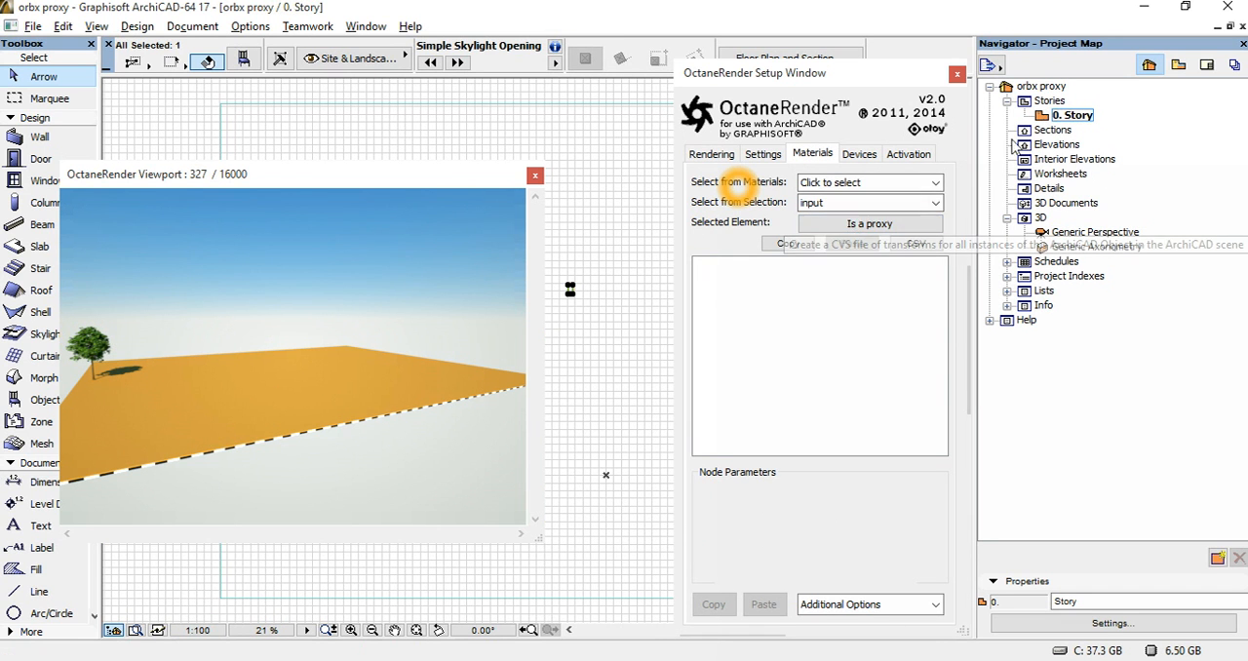
{"action": "left_click", "coordinate": [848, 225]}
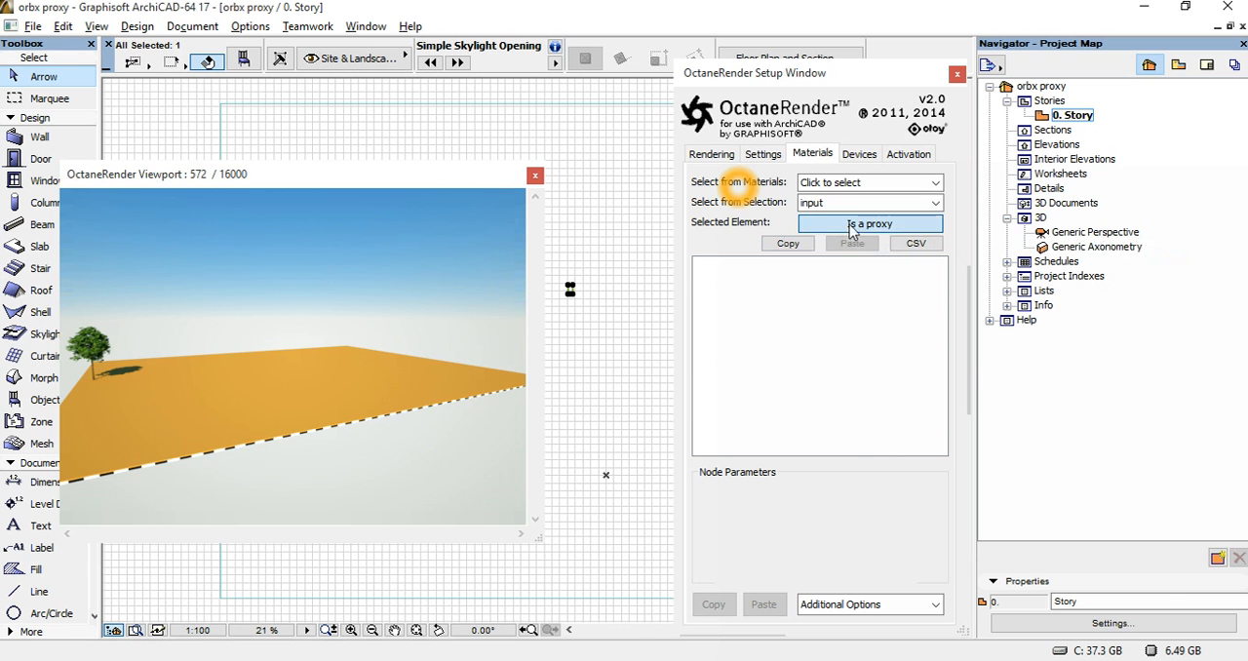
{"action": "left_click_drag", "start_coordinate": [1047, 192], "coordinate": [957, 191]}
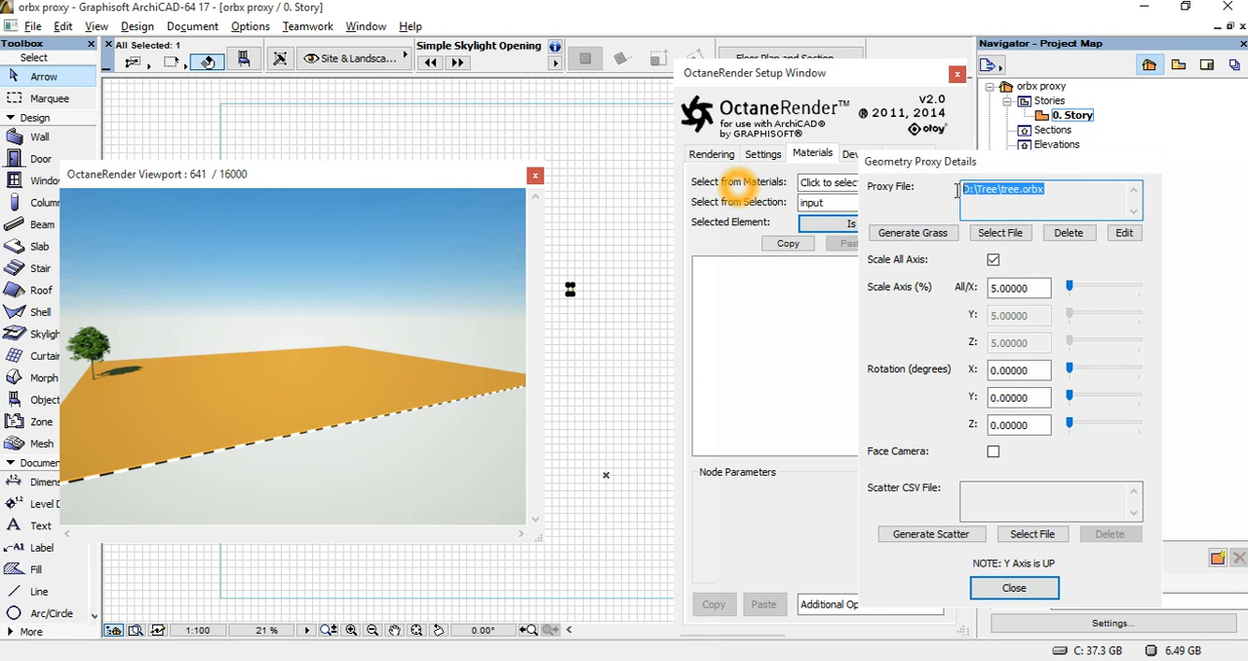
{"action": "left_click", "coordinate": [1123, 234]}
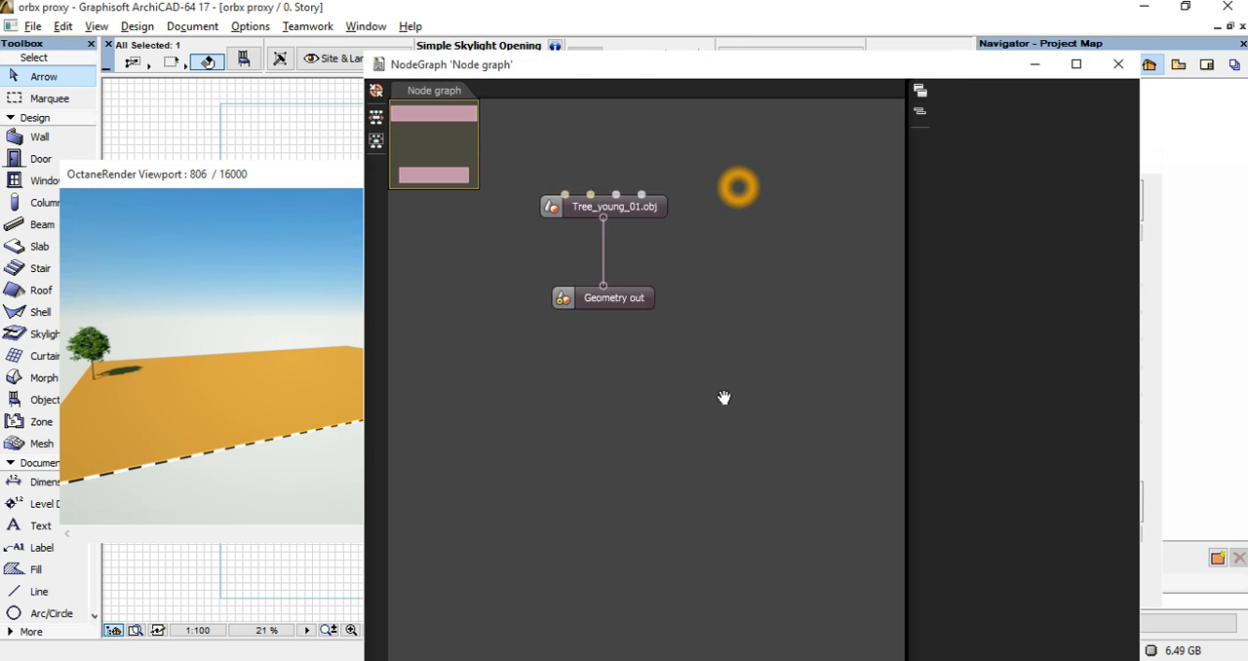
{"action": "left_click_drag", "start_coordinate": [361, 457], "coordinate": [555, 444]}
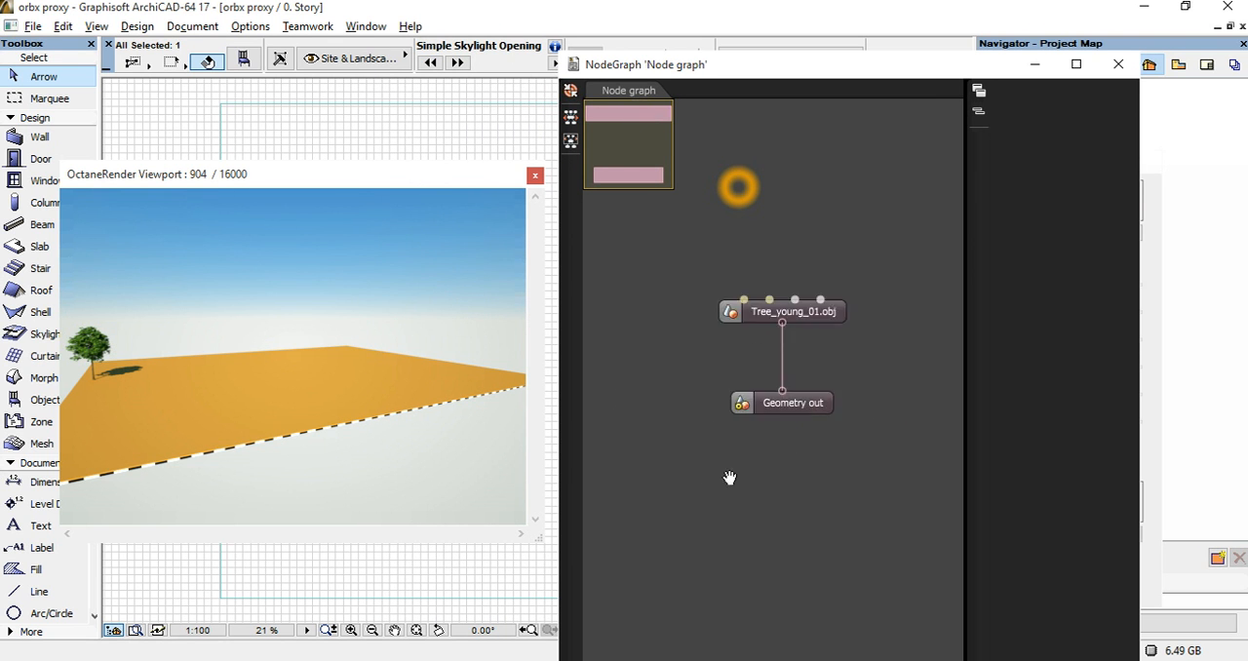
{"action": "left_click_drag", "start_coordinate": [960, 487], "coordinate": [857, 480]}
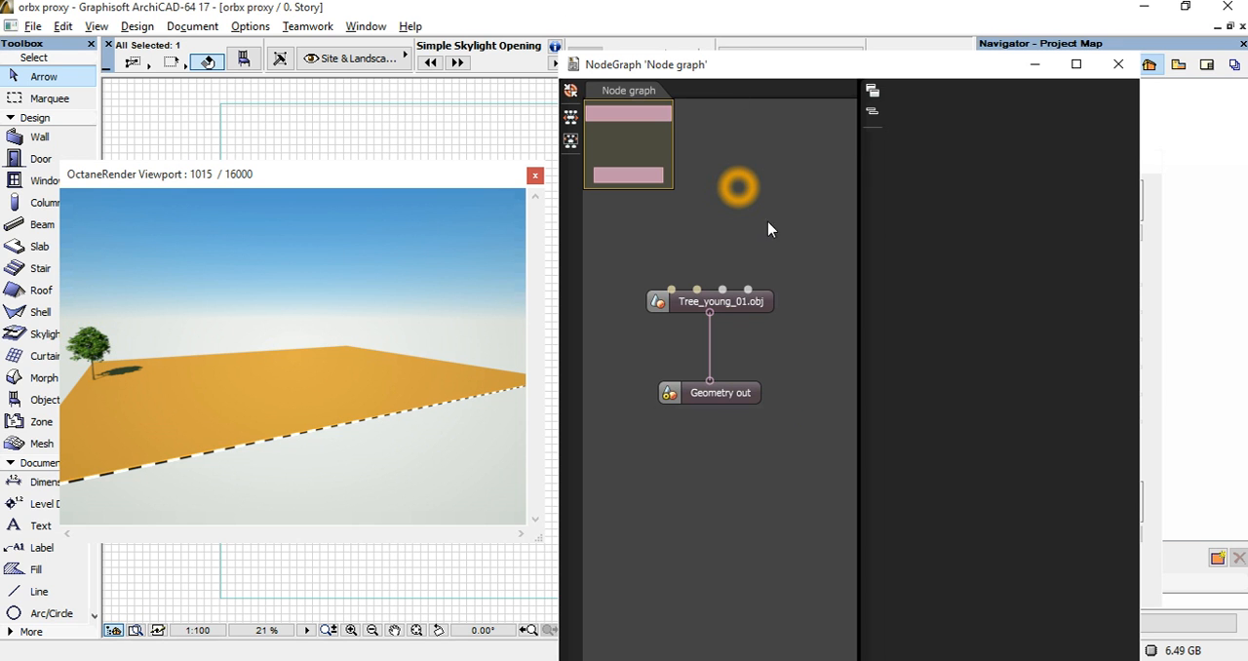
Move the Tree_young_01.obj node up, disconnect it from Geometry out, and reconnect the two nodes.
{"action": "left_click", "coordinate": [724, 308]}
{"action": "left_click_drag", "start_coordinate": [724, 308], "coordinate": [727, 259]}
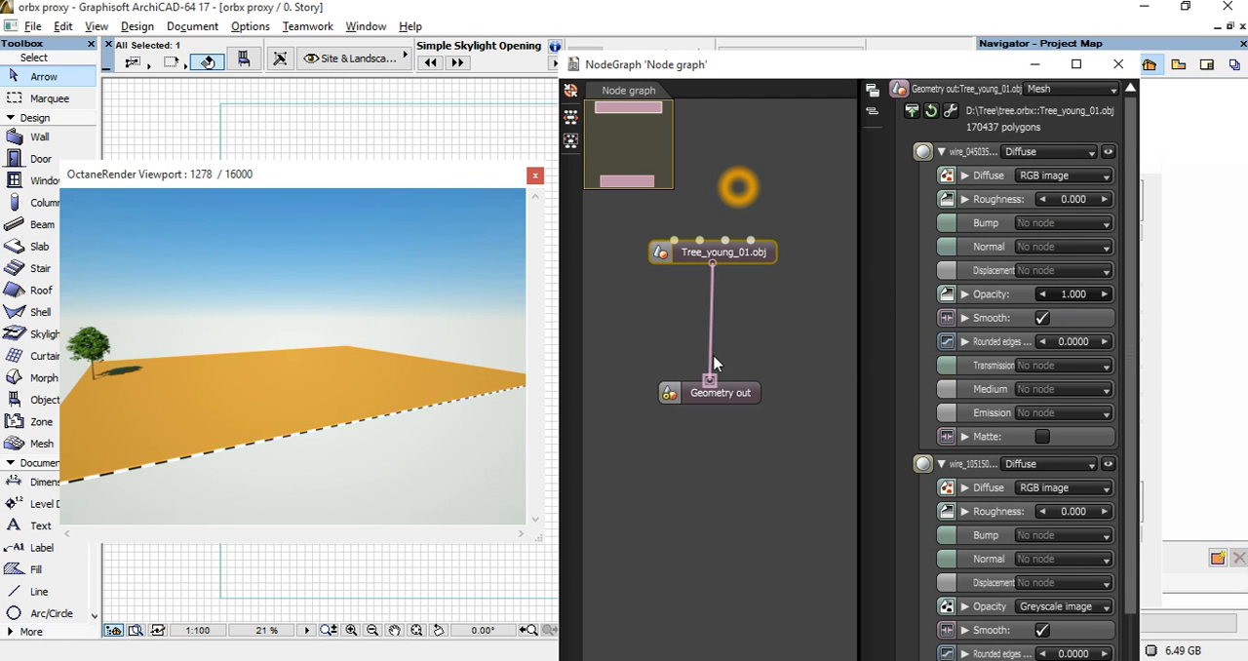
{"action": "left_click_drag", "start_coordinate": [710, 369], "coordinate": [714, 307]}
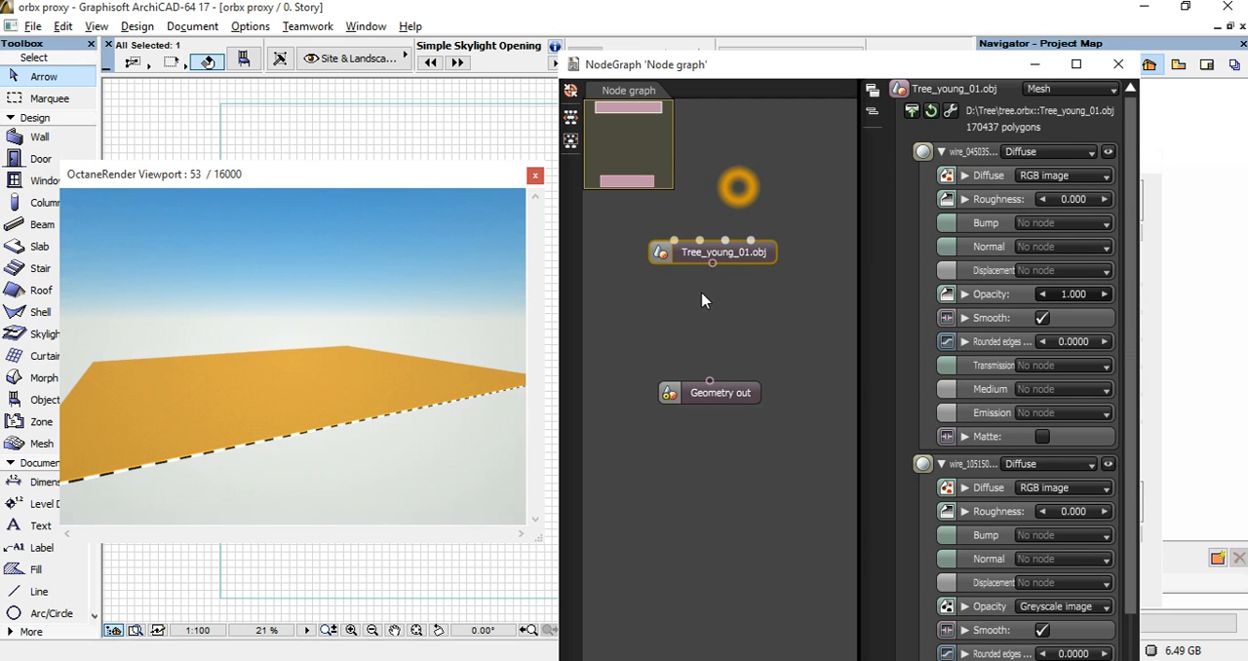
{"action": "left_click_drag", "start_coordinate": [712, 262], "coordinate": [725, 373]}
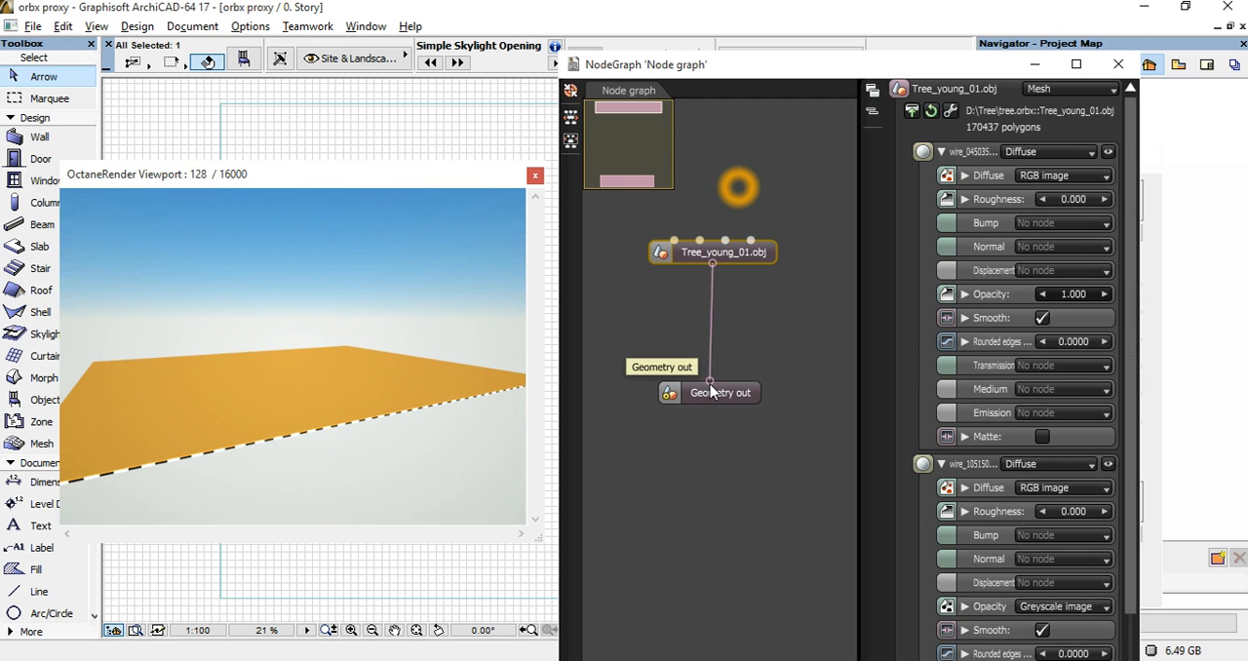
Insert a Placement geometry node between Tree_young_01.obj and Geometry out, and connect it to both.
{"action": "right_click", "coordinate": [738, 332]}
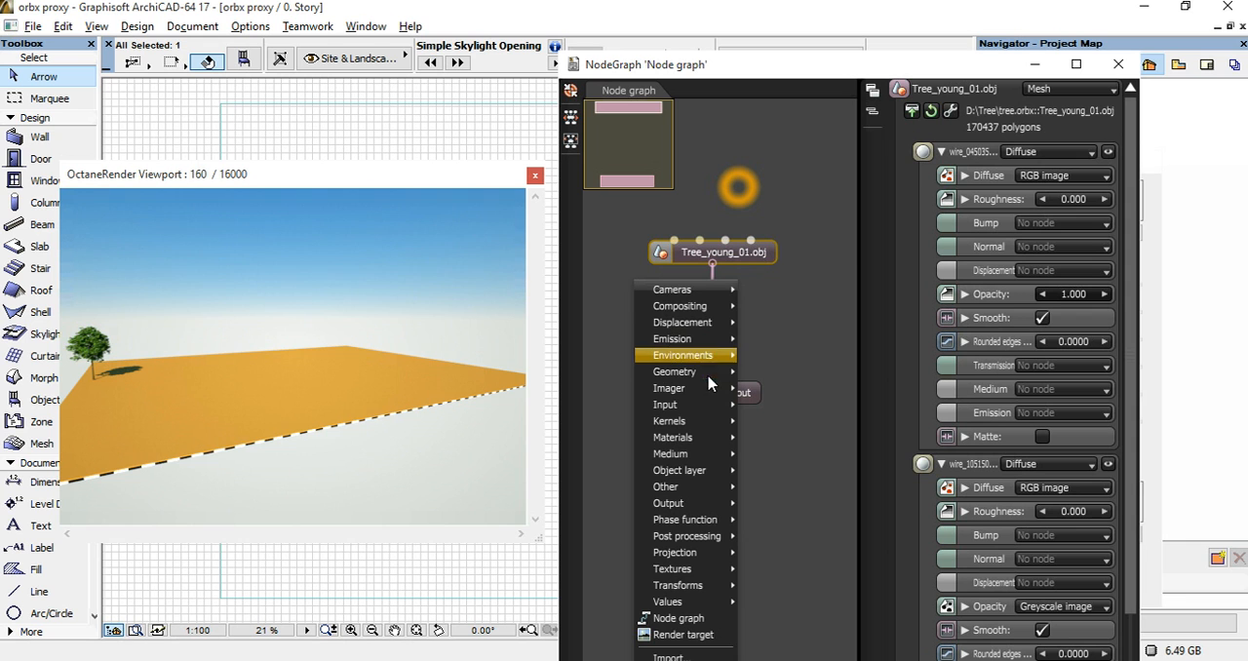
{"action": "mouse_move", "coordinate": [715, 371]}
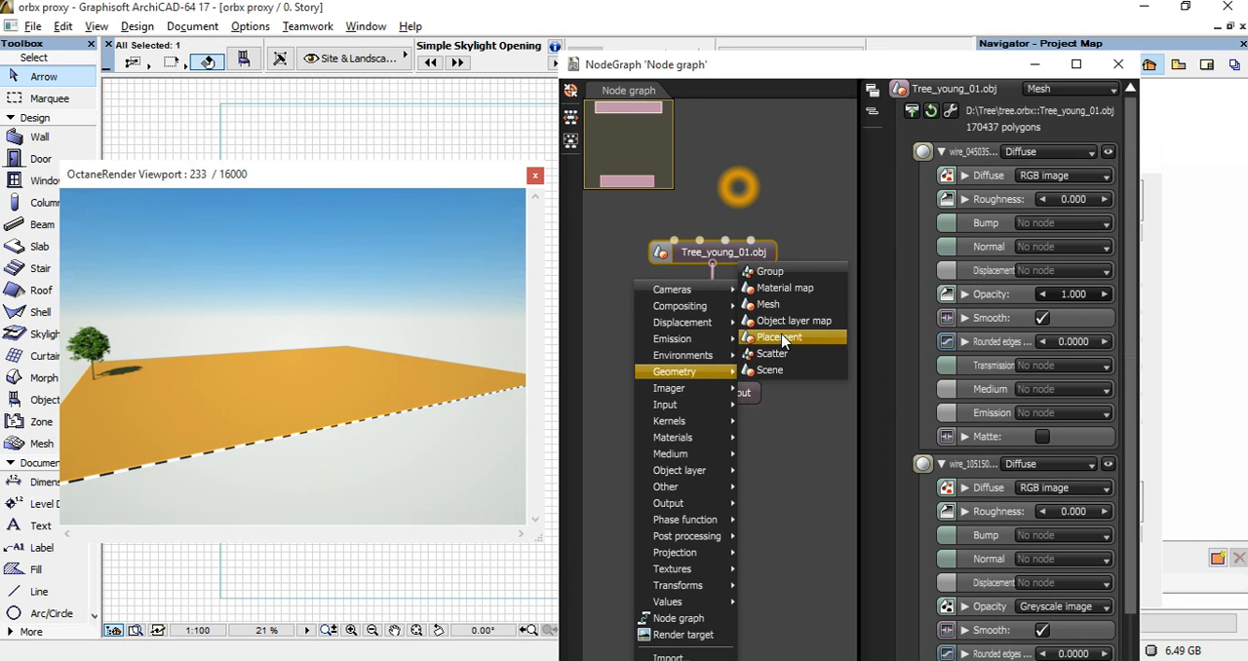
{"action": "left_click", "coordinate": [785, 338]}
{"action": "left_click", "coordinate": [769, 325]}
{"action": "left_click_drag", "start_coordinate": [745, 335], "coordinate": [708, 379]}
{"action": "left_click_drag", "start_coordinate": [714, 270], "coordinate": [761, 311]}
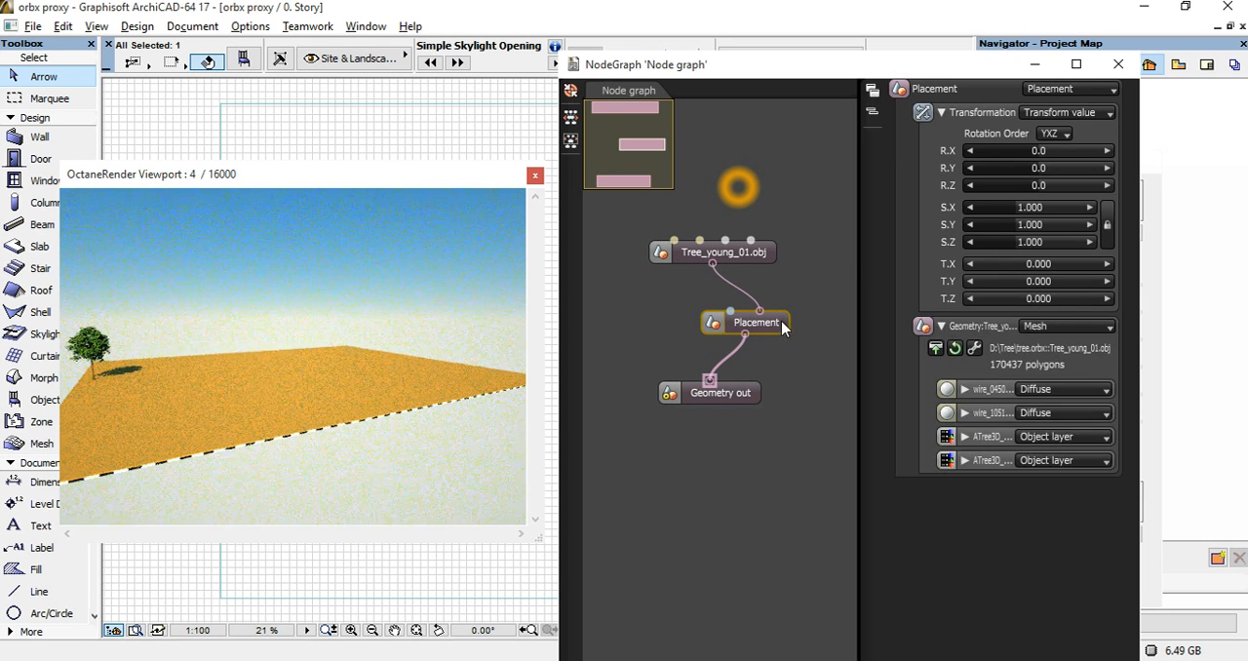
{"action": "left_click_drag", "start_coordinate": [778, 331], "coordinate": [750, 329]}
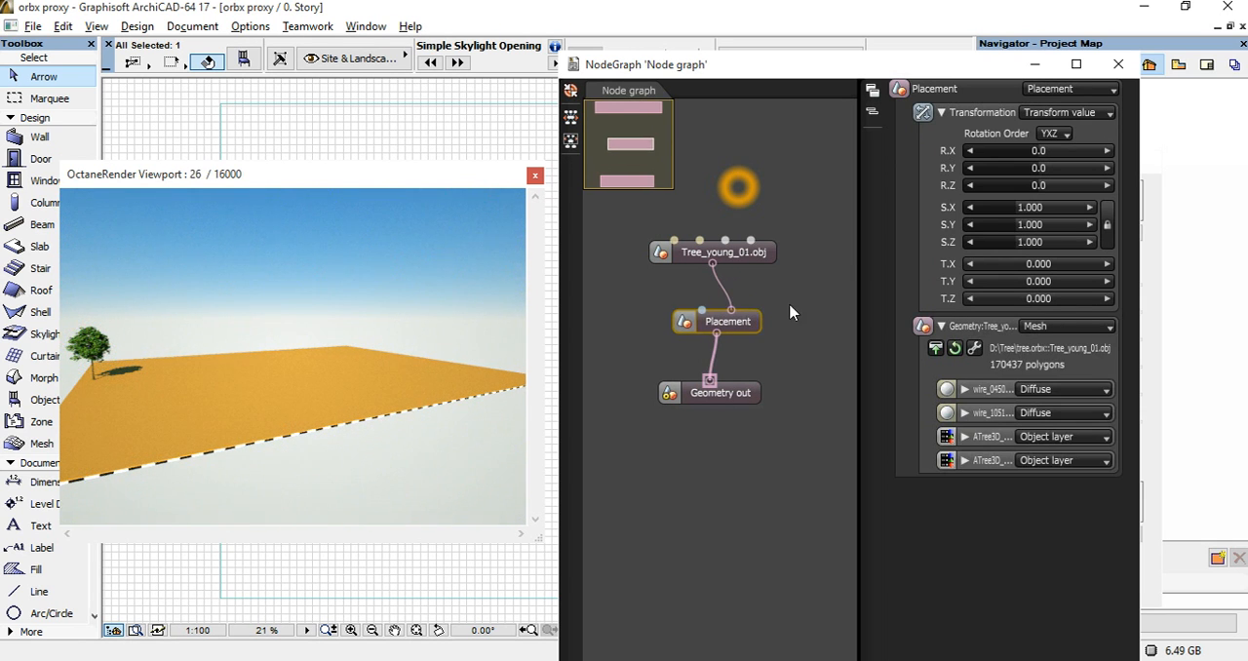
Try X translations of 10, 200 and 1000 on the Placement node.
{"action": "left_click", "coordinate": [1055, 268]}
{"action": "type", "text": "10"}
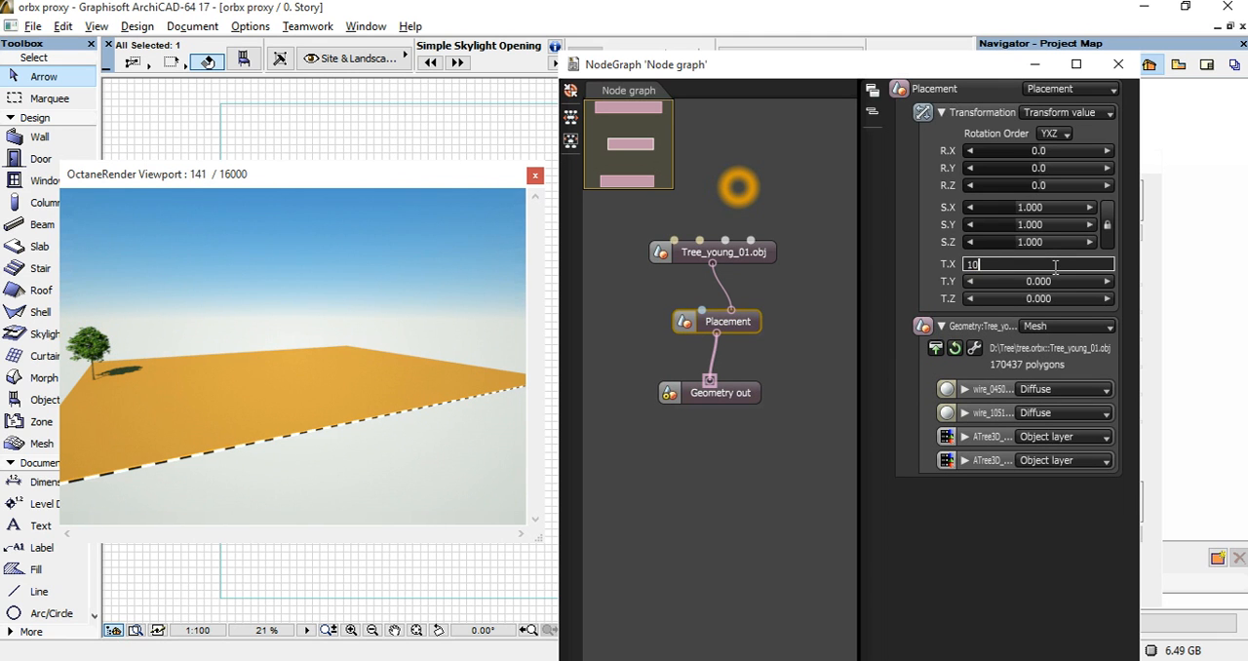
{"action": "key", "text": "Return"}
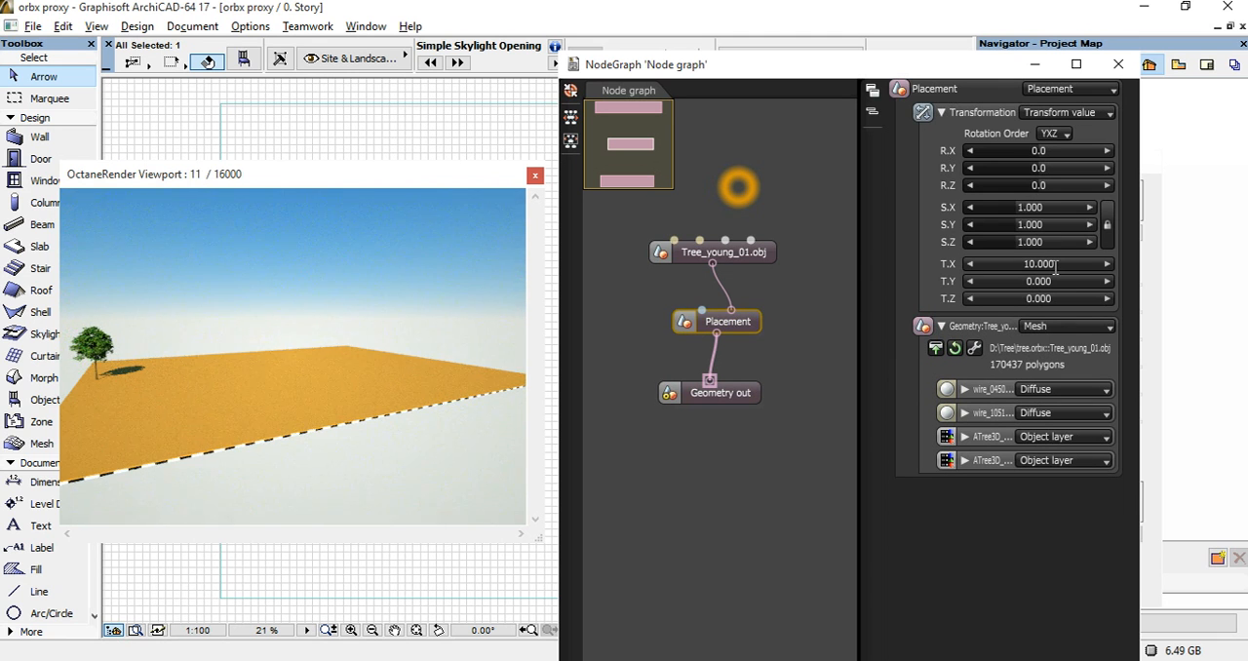
{"action": "left_click", "coordinate": [1055, 267]}
{"action": "type", "text": "20"}
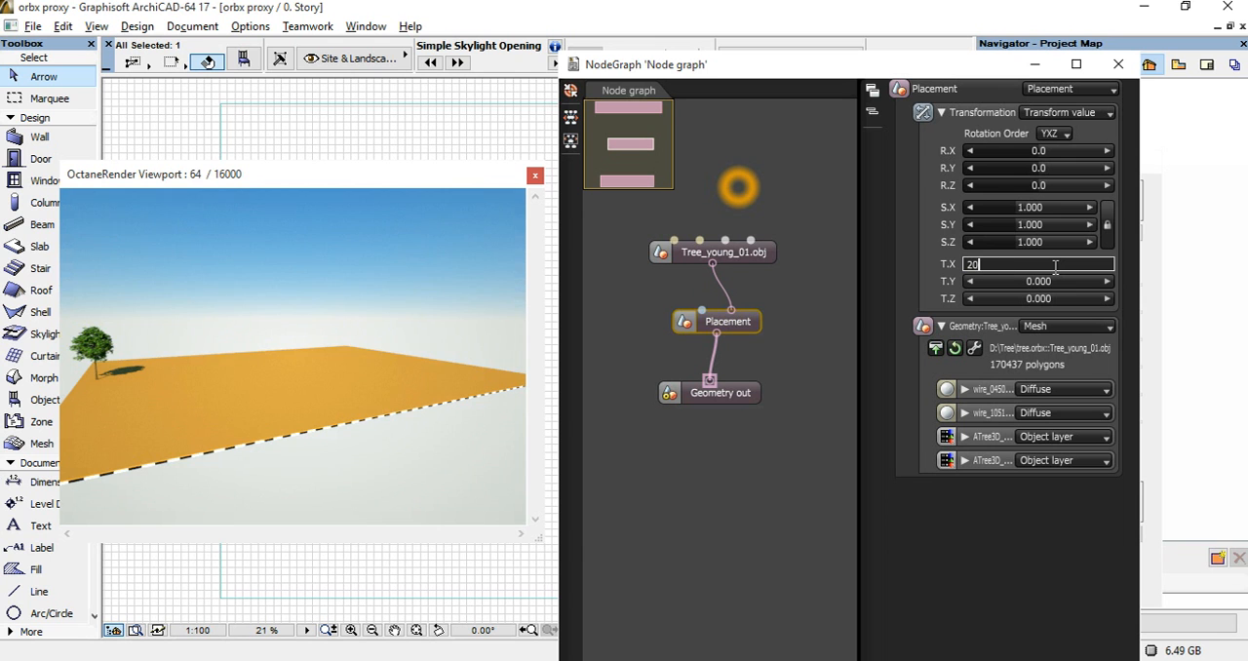
{"action": "type", "text": "0"}
{"action": "key", "text": "Return"}
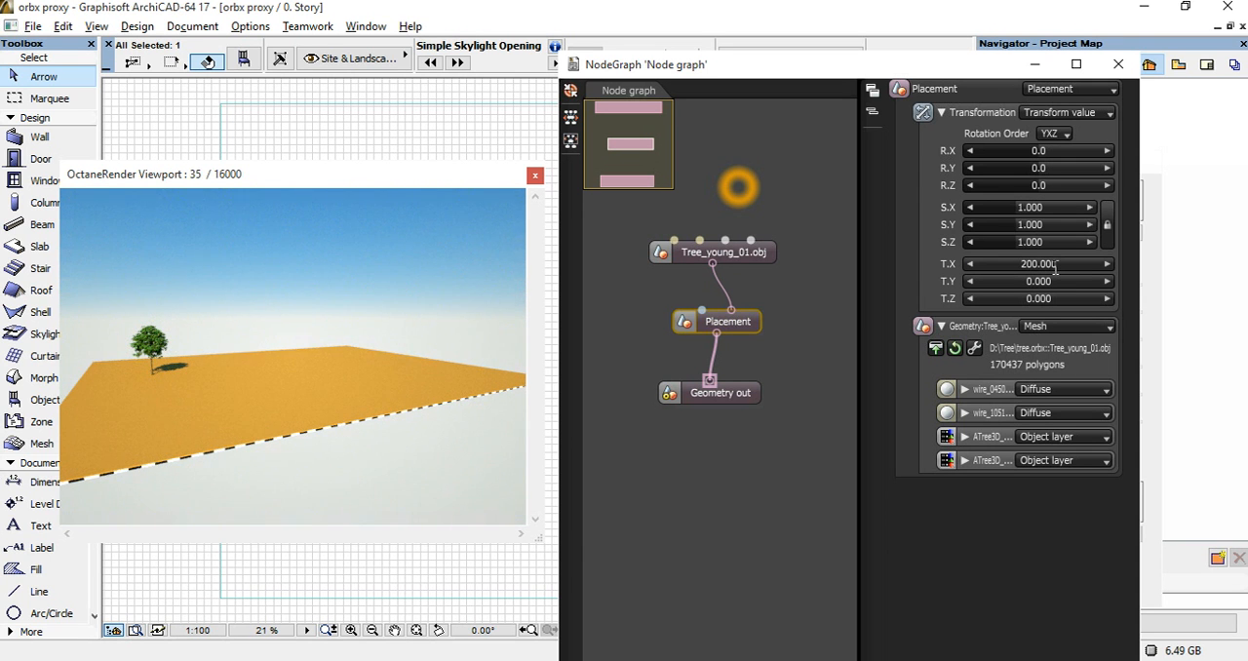
{"action": "left_click", "coordinate": [1055, 267]}
{"action": "type", "text": "1000"}
{"action": "key", "text": "Return"}
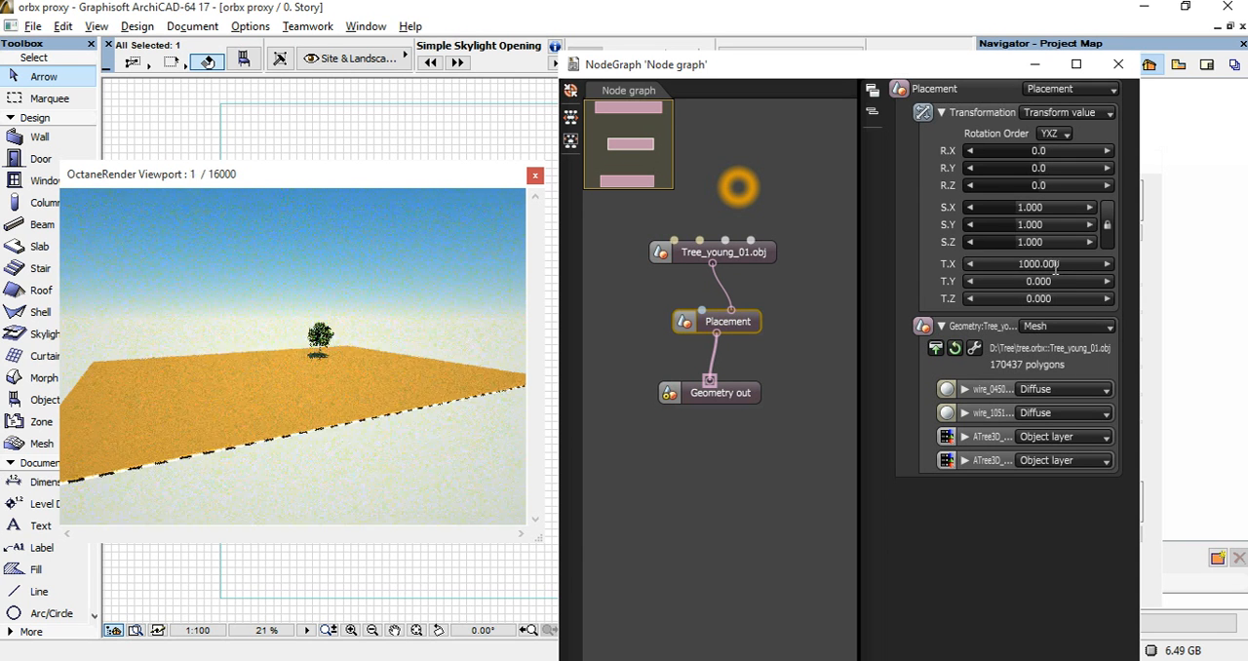
Set the Placement node's X translation to 500.
{"action": "left_click", "coordinate": [1056, 265]}
{"action": "type", "text": "500"}
{"action": "key", "text": "Return"}
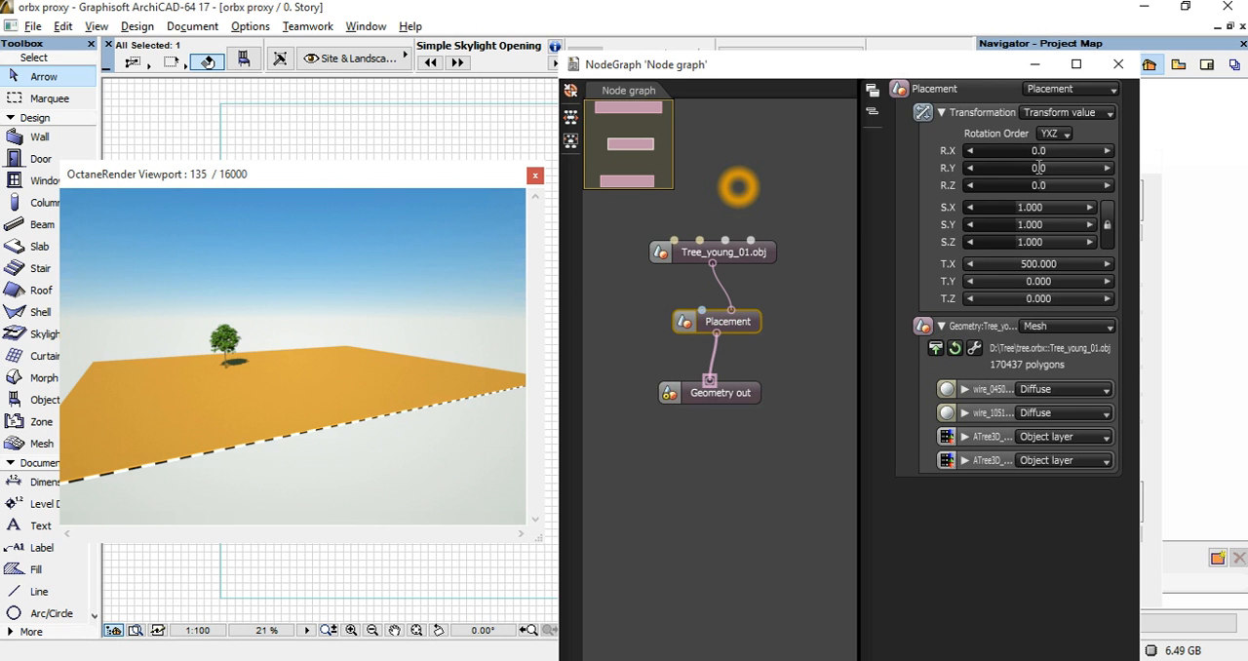
Try rotating the placement about the X and Y axes, and reset both rotations to 0.
{"action": "mouse_move", "coordinate": [1045, 173]}
{"action": "left_mouse_down"}
{"action": "mouse_move", "coordinate": [1059, 175]}
{"action": "mouse_move", "coordinate": [1034, 173]}
{"action": "mouse_move", "coordinate": [1042, 180]}
{"action": "mouse_move", "coordinate": [1052, 156]}
{"action": "mouse_move", "coordinate": [1029, 165]}
{"action": "mouse_move", "coordinate": [1049, 156]}
{"action": "left_mouse_up"}
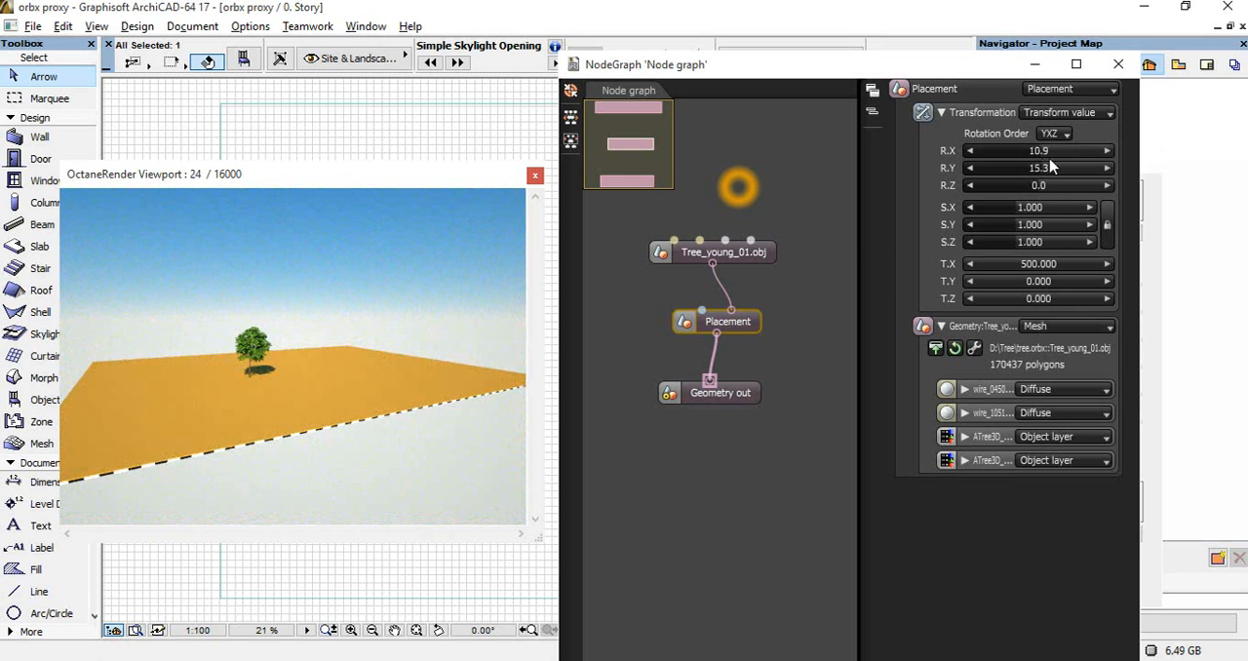
{"action": "left_click", "coordinate": [1051, 156]}
{"action": "type", "text": "0"}
{"action": "left_click", "coordinate": [1054, 172]}
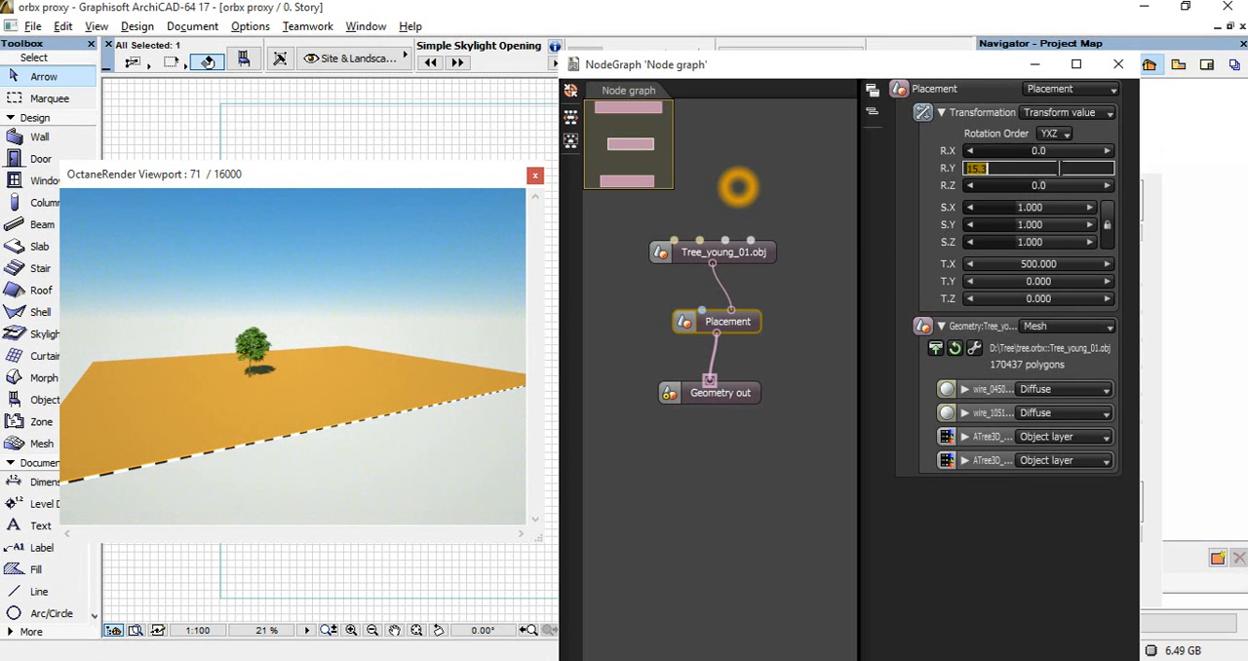
{"action": "type", "text": "0"}
{"action": "key", "text": "Return"}
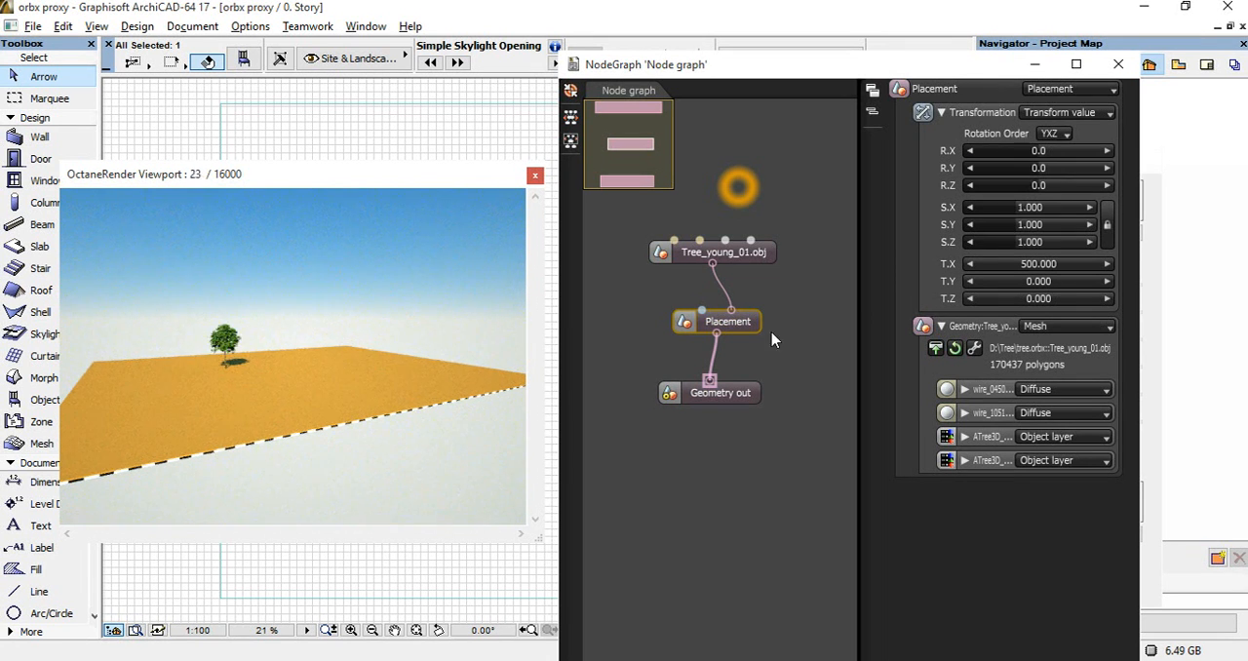
Add a second Placement node beside the first and connect the Tree_young_01.obj output to it.
{"action": "left_click_drag", "start_coordinate": [732, 320], "coordinate": [720, 320]}
{"action": "left_click_drag", "start_coordinate": [743, 255], "coordinate": [775, 236]}
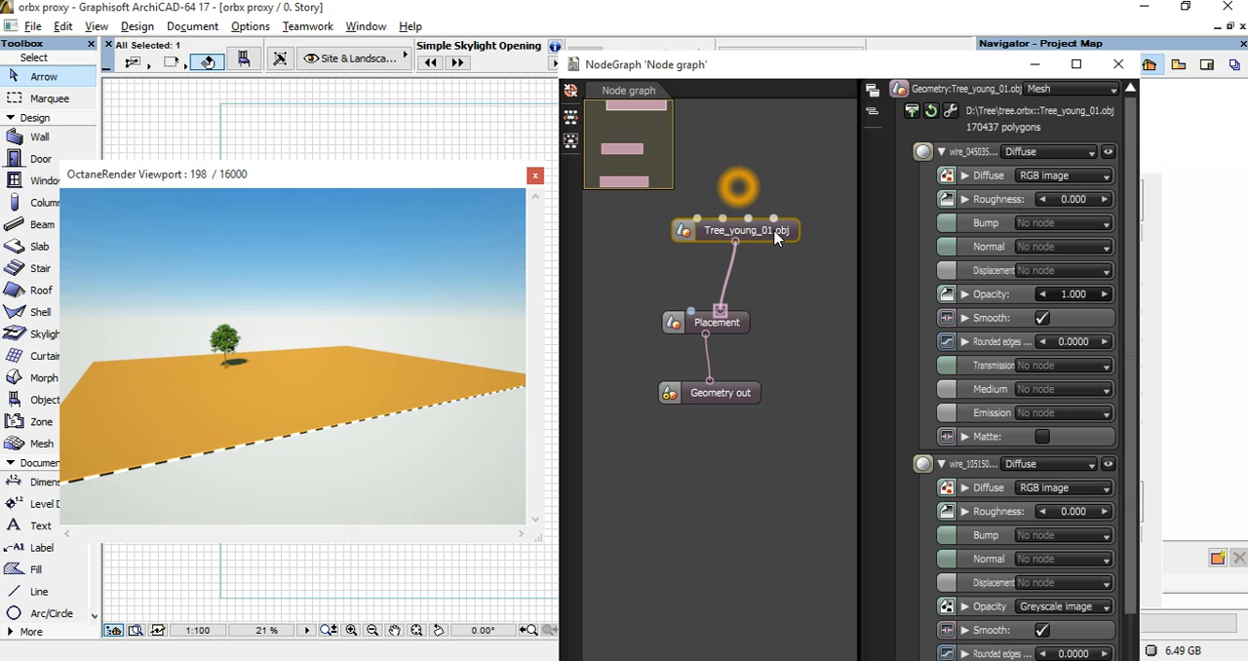
{"action": "left_click", "coordinate": [741, 322]}
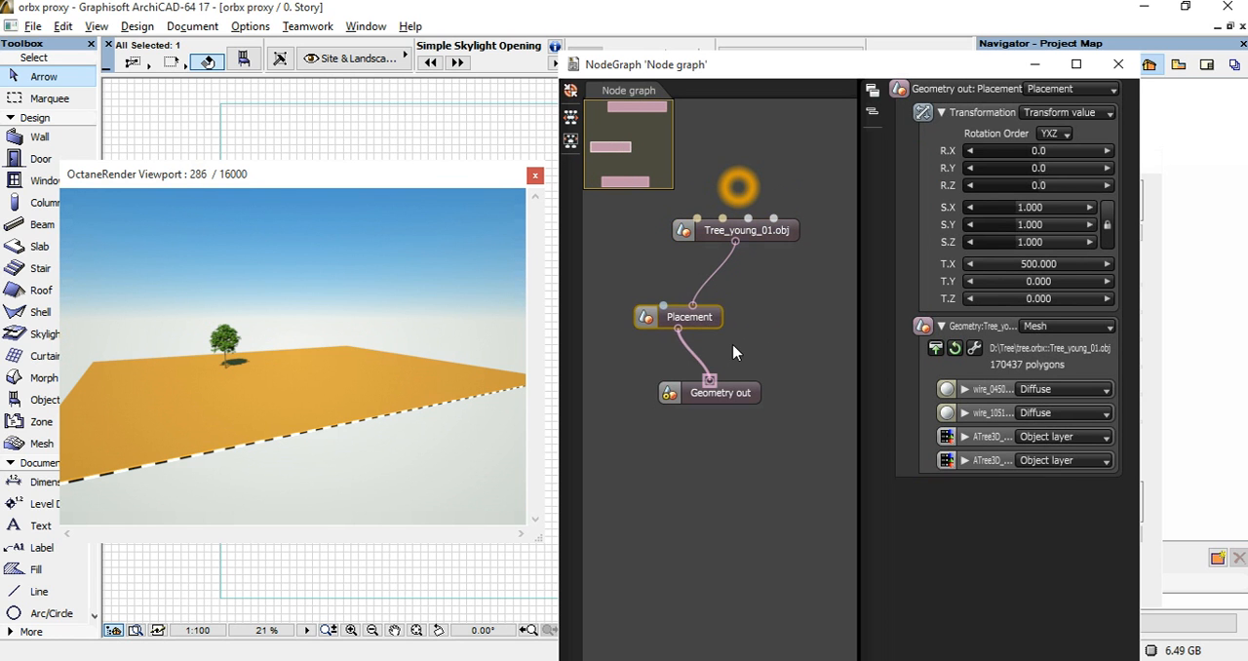
{"action": "right_click", "coordinate": [733, 357]}
{"action": "mouse_move", "coordinate": [721, 371]}
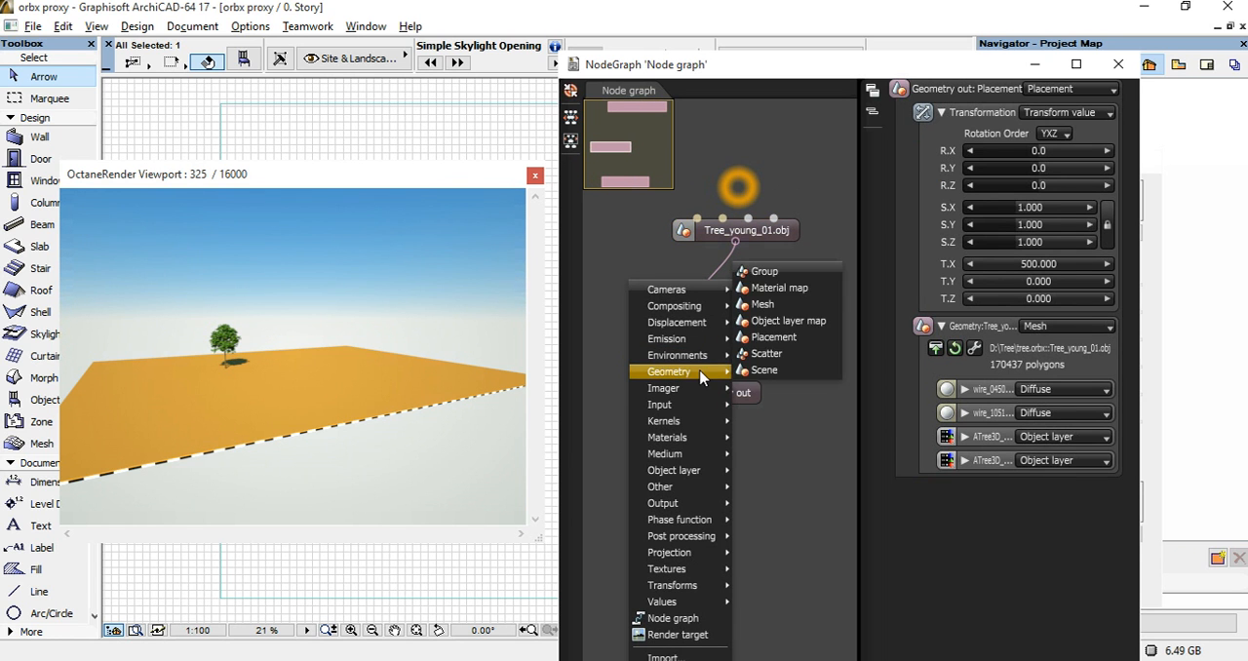
{"action": "left_click", "coordinate": [778, 335]}
{"action": "left_click_drag", "start_coordinate": [755, 340], "coordinate": [808, 311]}
{"action": "left_click_drag", "start_coordinate": [735, 241], "coordinate": [796, 303]}
Add a Geometry group node, connect both Placement nodes to its inputs, and connect its output to Geometry out.
{"action": "left_click_drag", "start_coordinate": [747, 400], "coordinate": [735, 453]}
{"action": "right_click", "coordinate": [726, 403]}
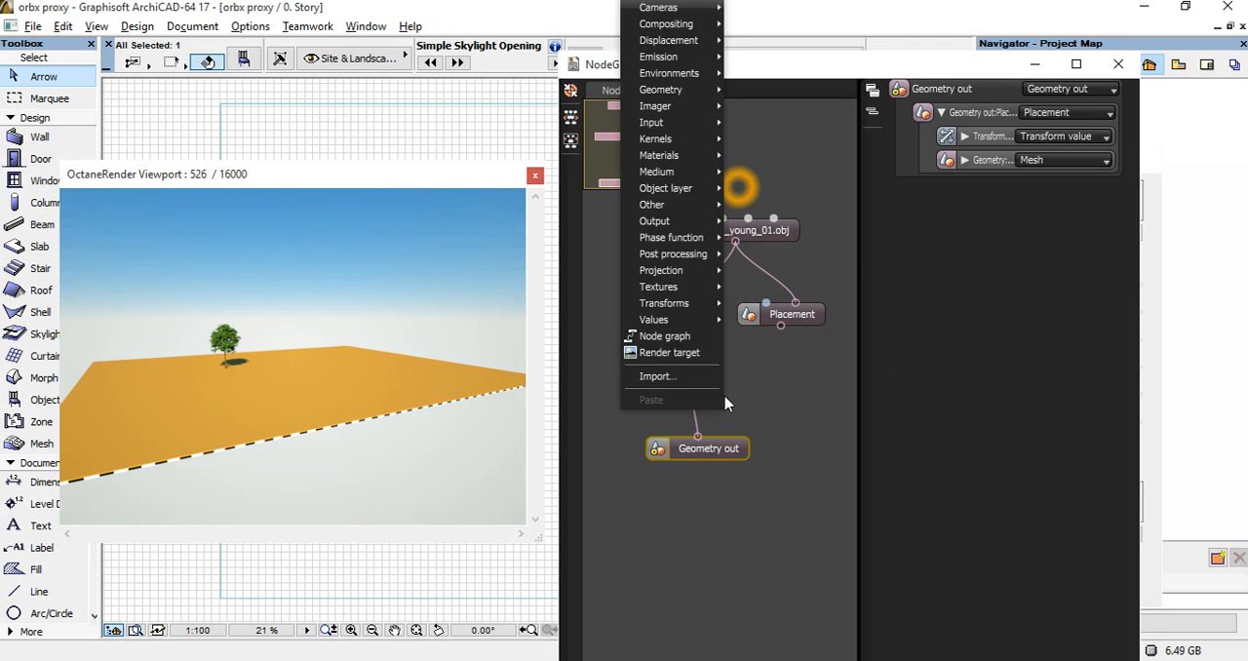
{"action": "mouse_move", "coordinate": [682, 90]}
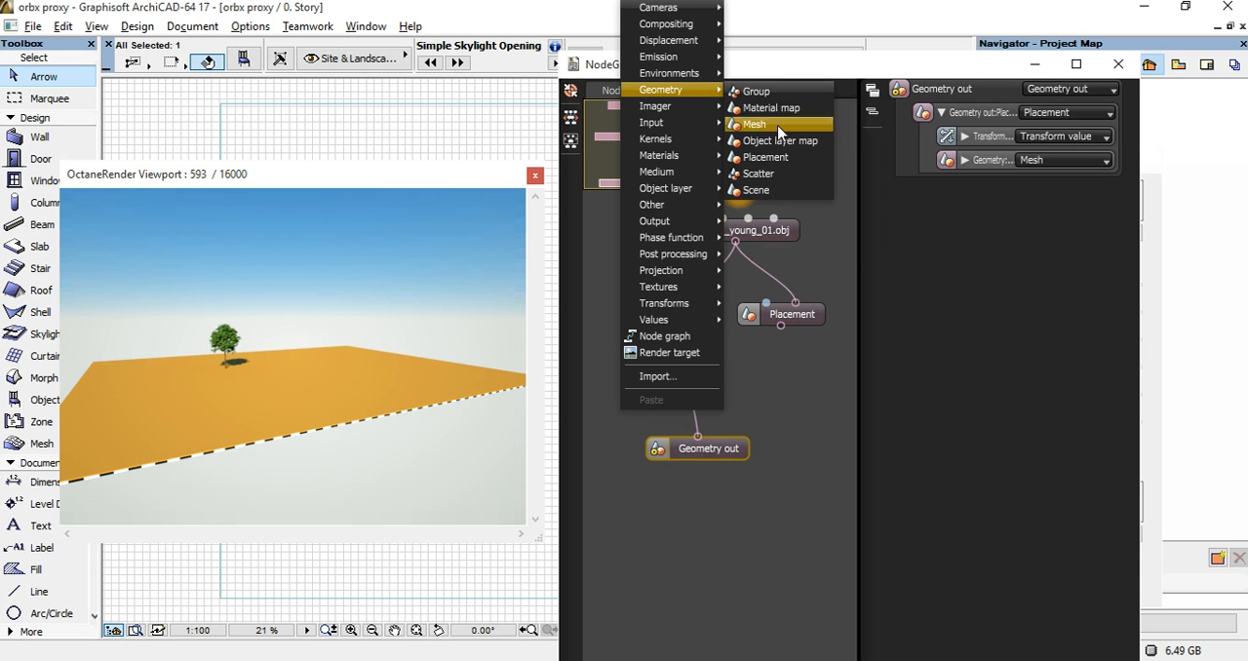
{"action": "left_click", "coordinate": [766, 91]}
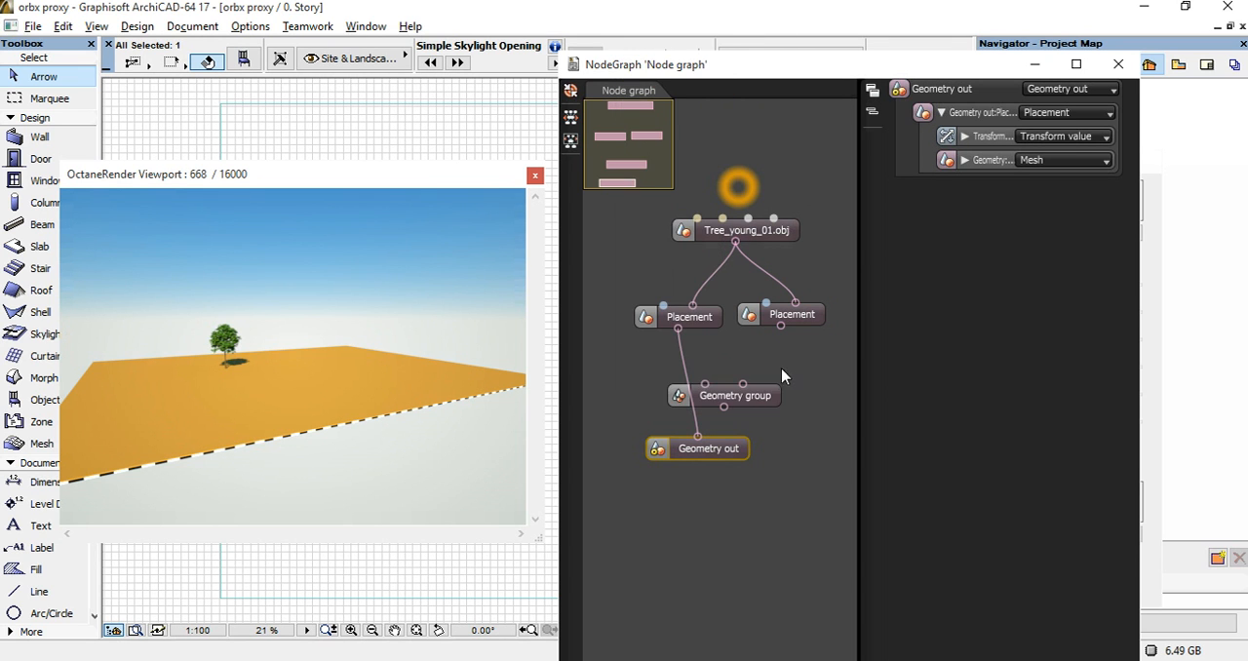
{"action": "left_click_drag", "start_coordinate": [676, 330], "coordinate": [730, 479]}
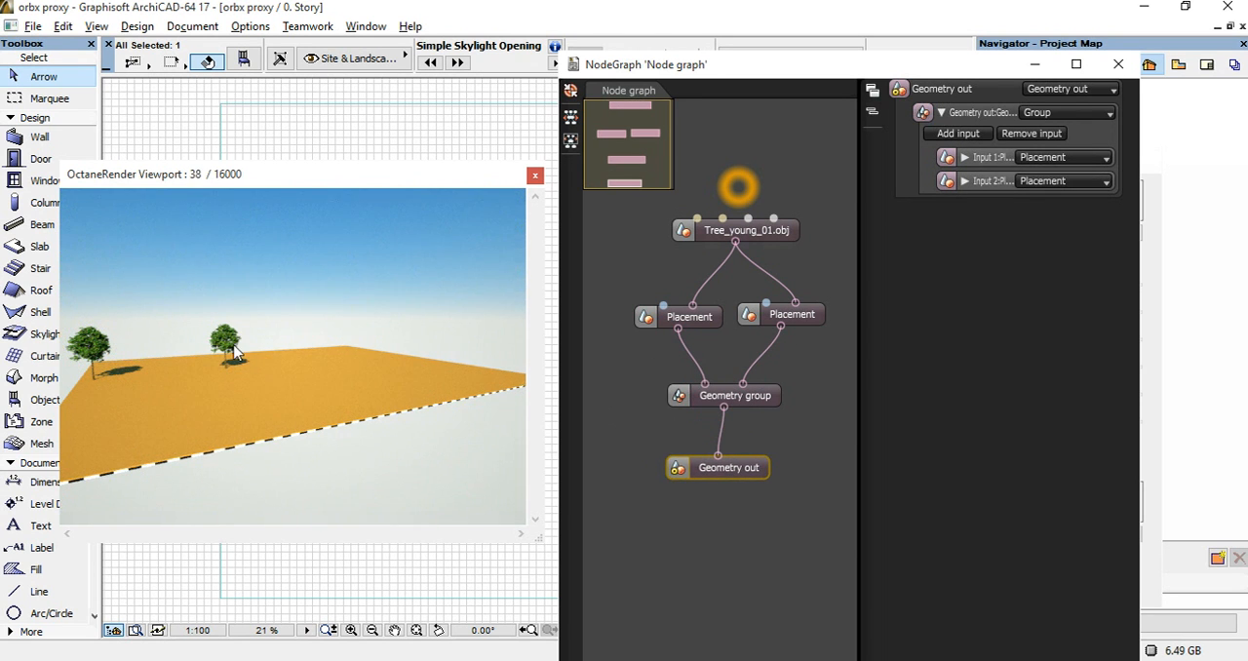
Set the second Placement node's X translation to 50.
{"action": "left_click_drag", "start_coordinate": [798, 320], "coordinate": [811, 319]}
{"action": "left_click", "coordinate": [1035, 265]}
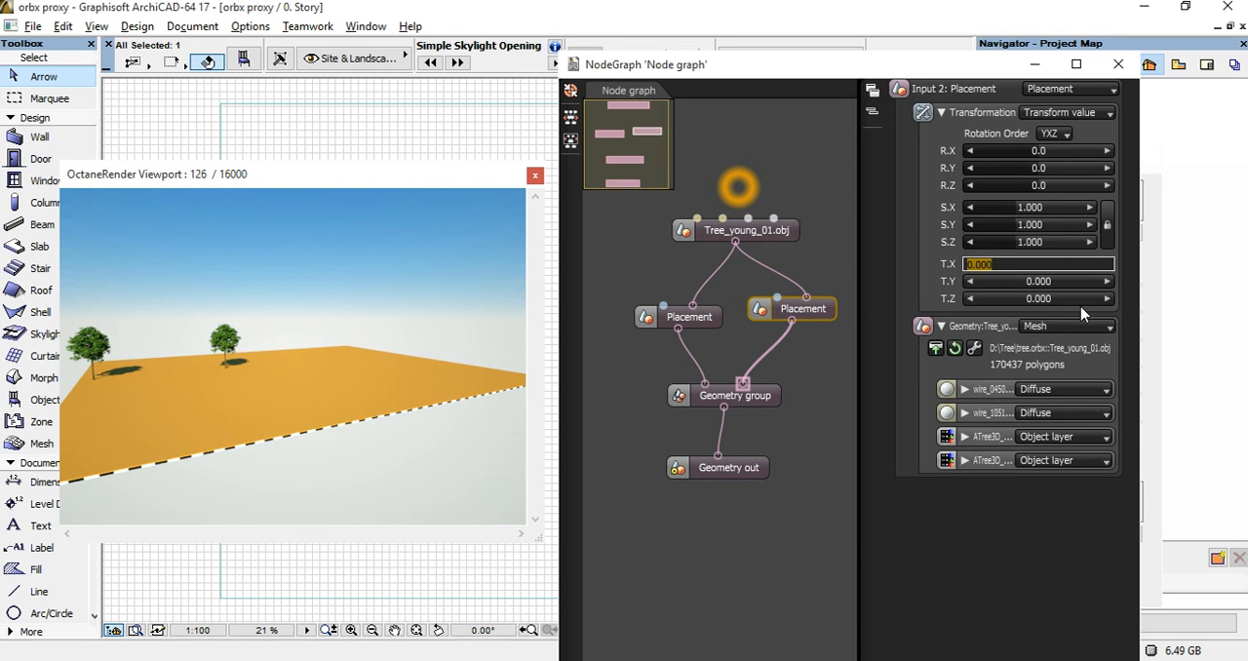
{"action": "type", "text": "50"}
{"action": "key", "text": "Return"}
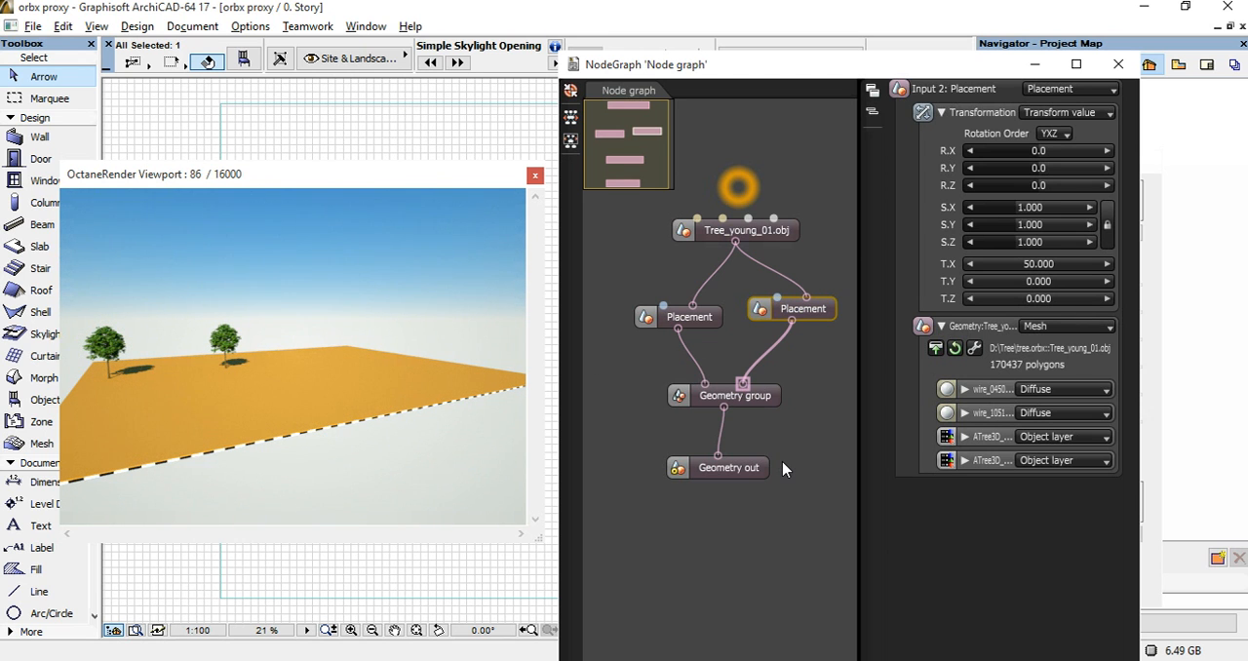
Move the Geometry out node further down and select the Tree_young_01.obj mesh node.
{"action": "left_click_drag", "start_coordinate": [736, 468], "coordinate": [735, 498]}
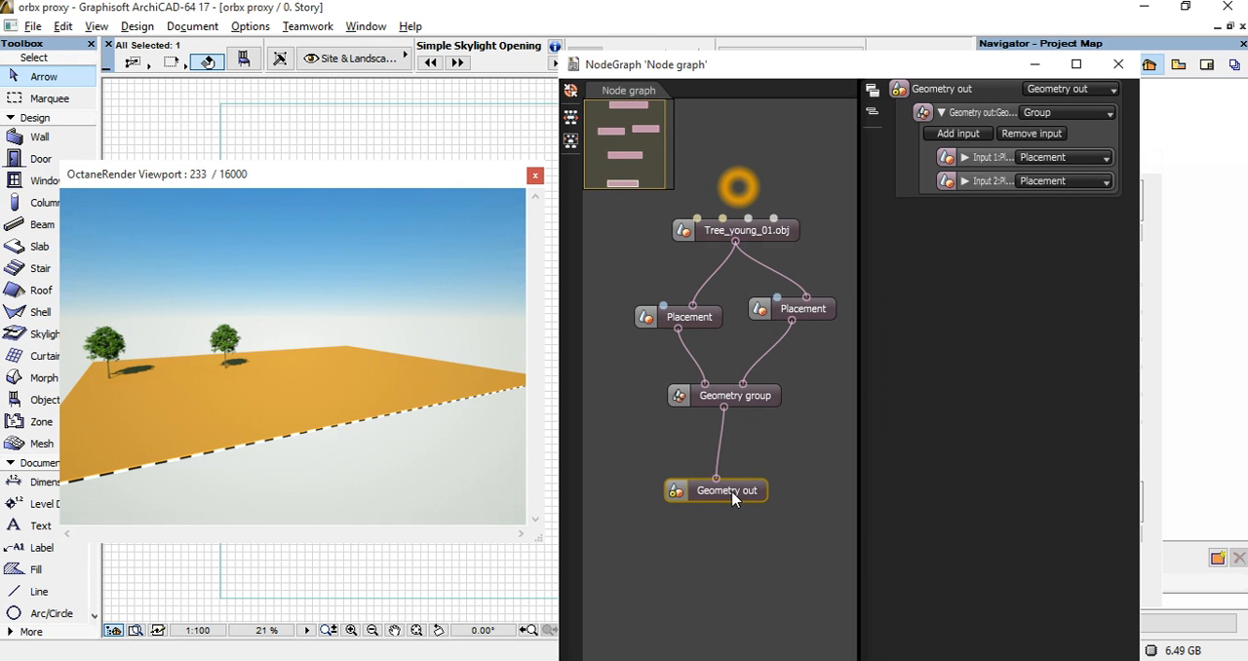
{"action": "left_click", "coordinate": [755, 230]}
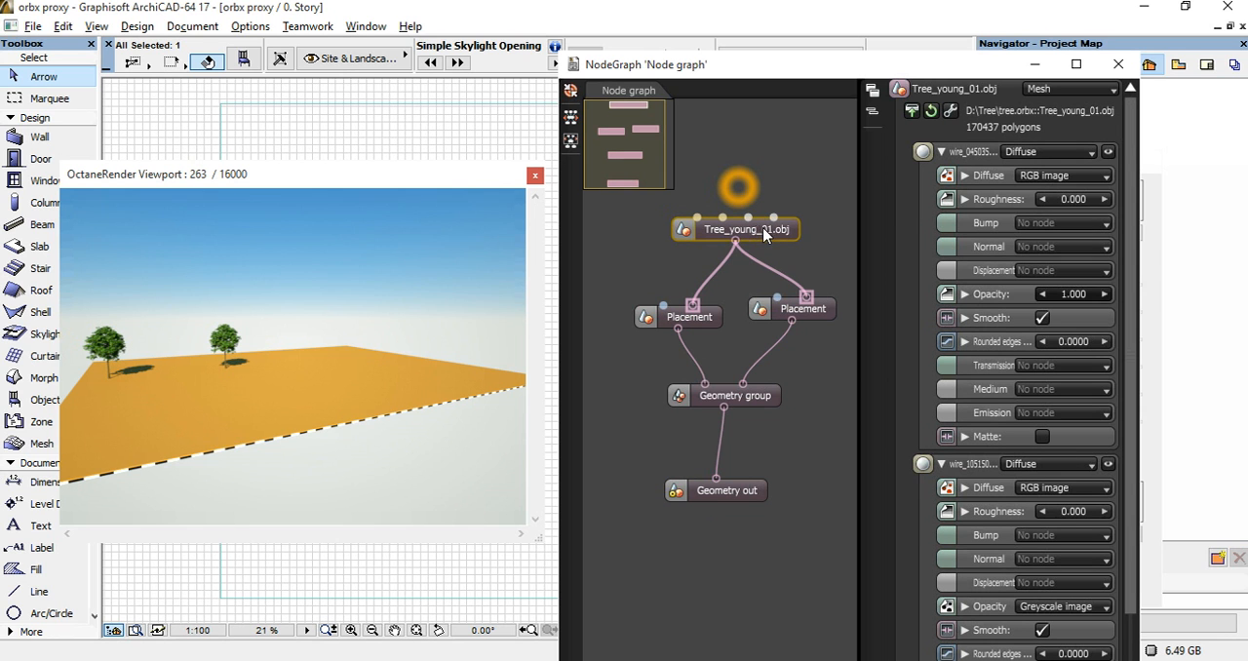
Examine the diffuse RGB image settings of the first two materials on the Tree_young_01.obj mesh.
{"action": "left_click_drag", "start_coordinate": [759, 234], "coordinate": [756, 236]}
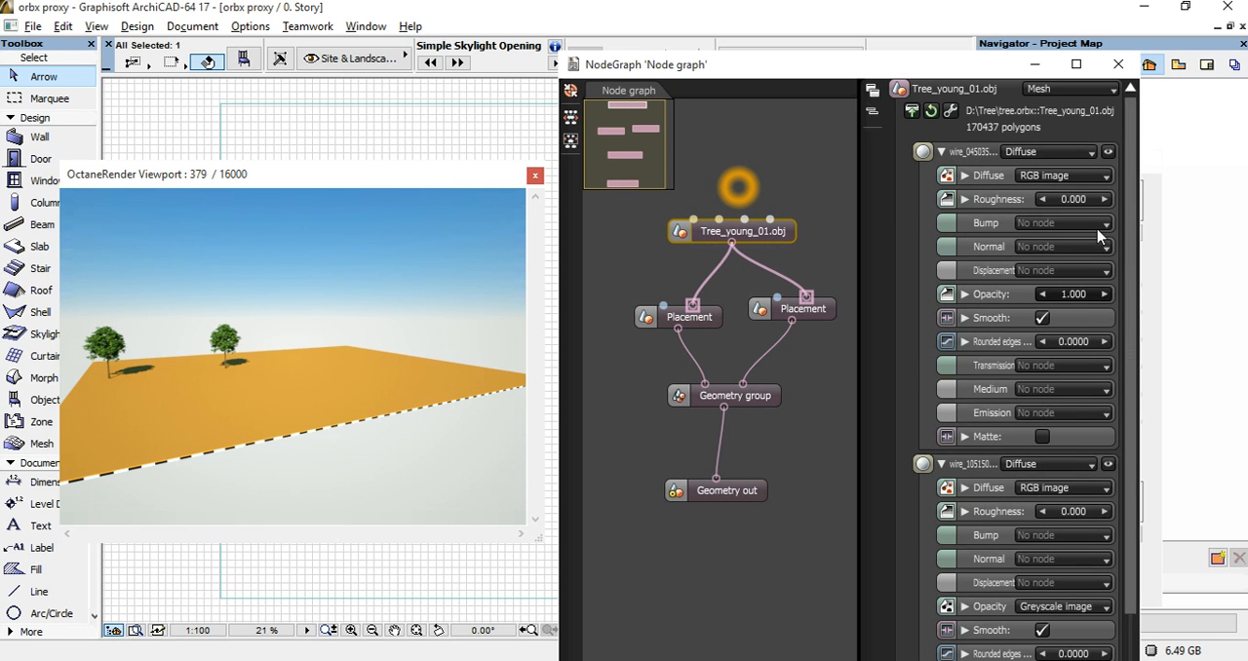
{"action": "left_click", "coordinate": [975, 179]}
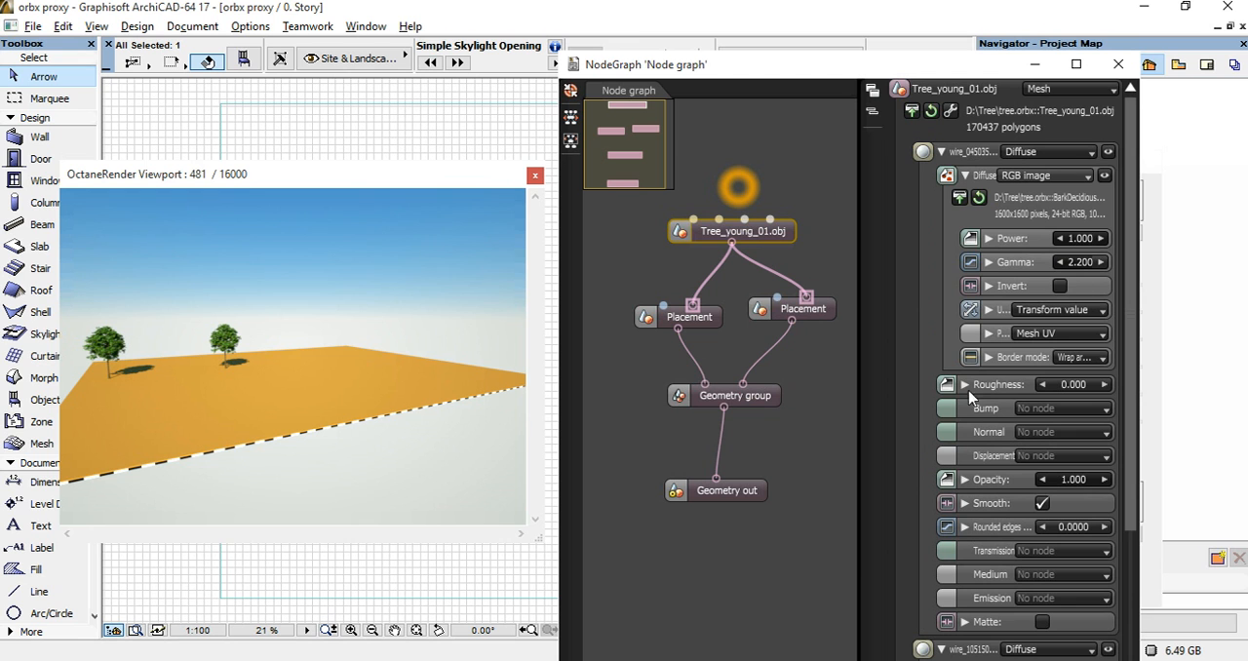
{"action": "left_click", "coordinate": [941, 152]}
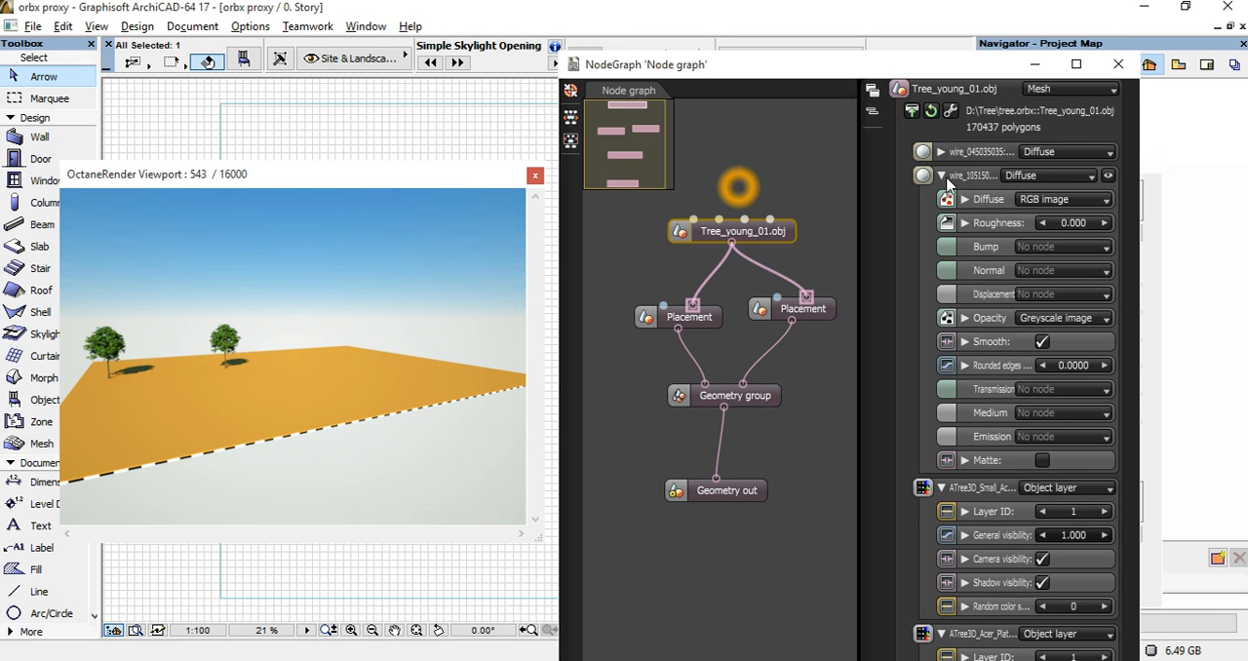
{"action": "left_click", "coordinate": [1103, 199]}
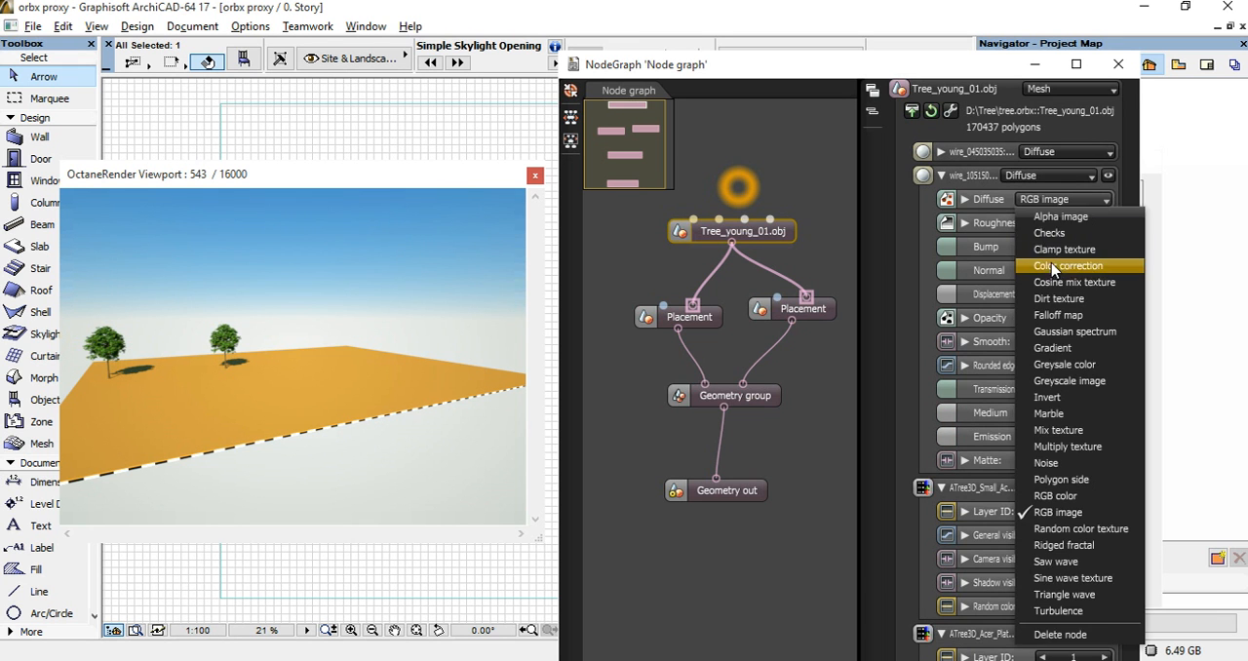
{"action": "left_click", "coordinate": [966, 200]}
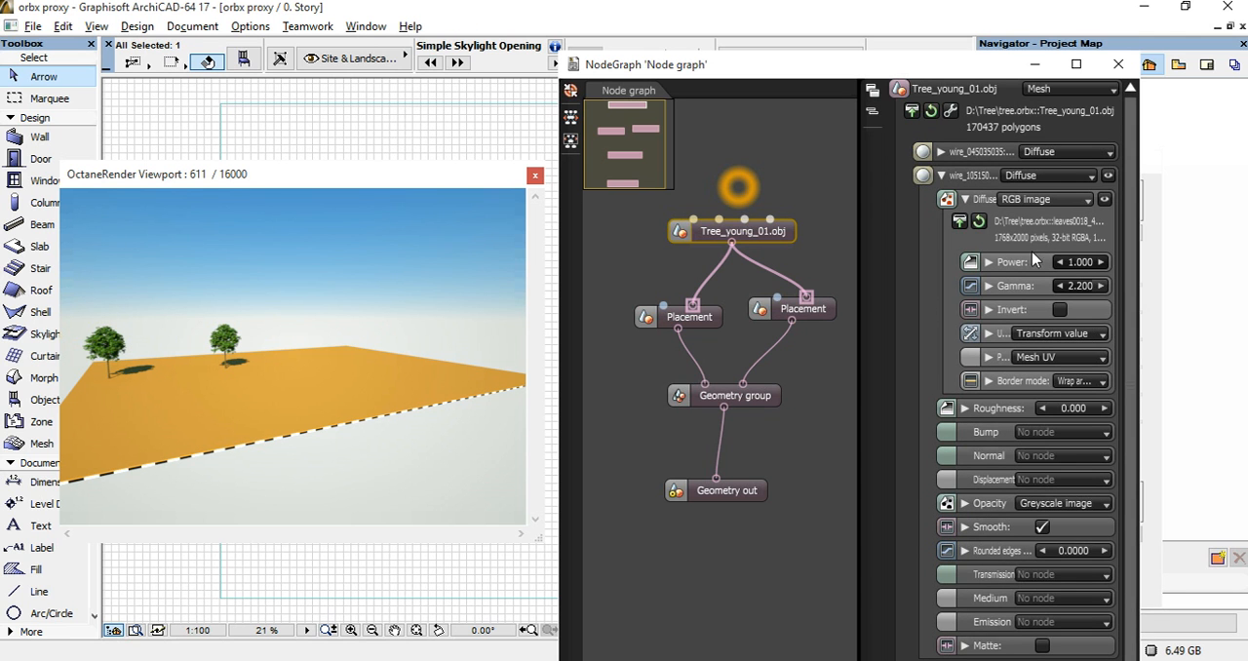
Try a power of 0 on the leaf material's diffuse image and set it back to 1.
{"action": "left_click_drag", "start_coordinate": [1093, 262], "coordinate": [950, 249]}
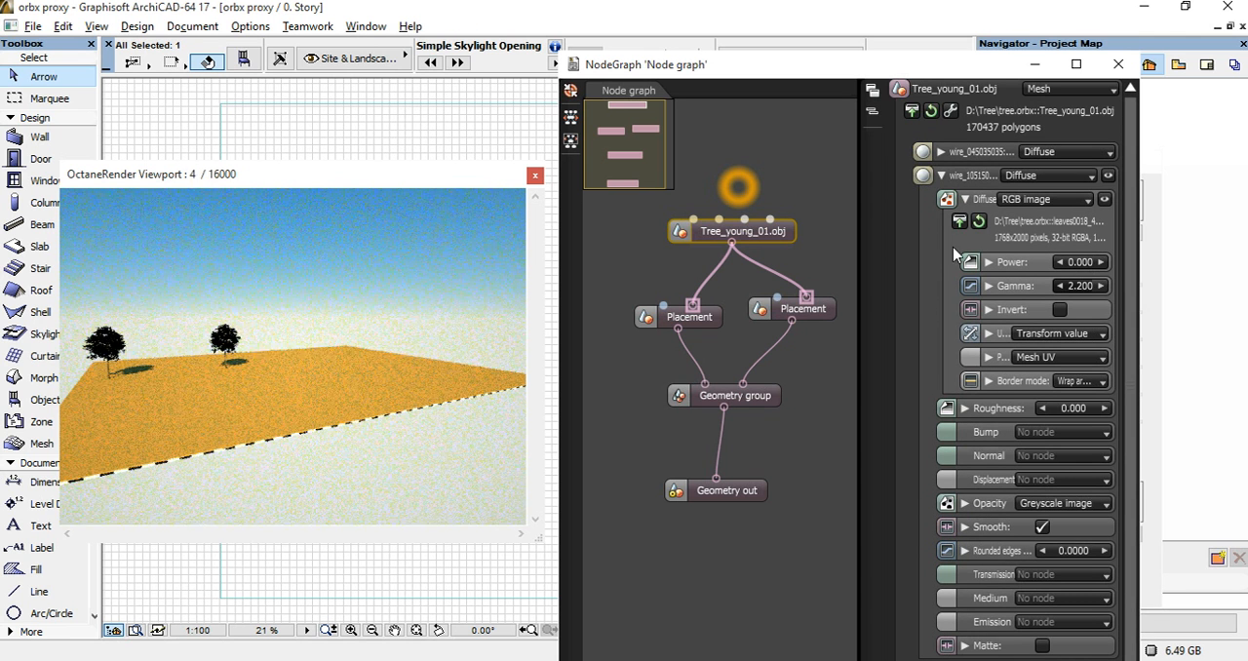
{"action": "left_click", "coordinate": [1083, 262]}
{"action": "type", "text": "1"}
{"action": "key", "text": "Return"}
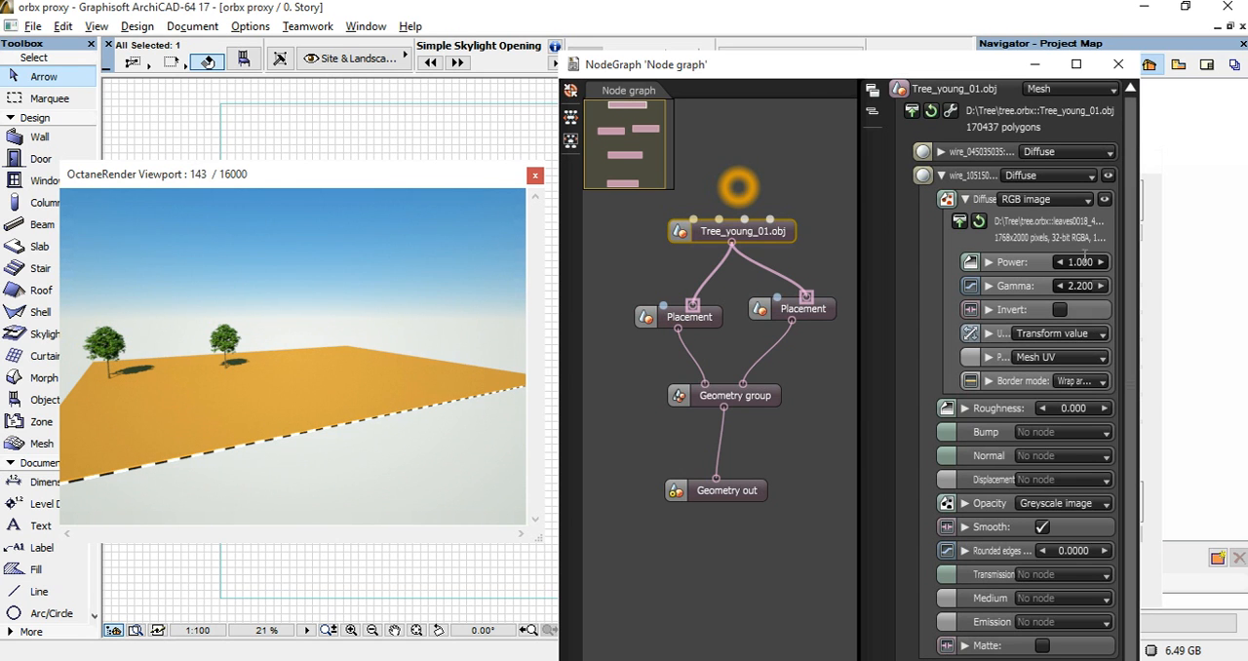
Close the node graph and save it to the proxy source file D:\Tree\tree.orbx.
{"action": "left_click_drag", "start_coordinate": [808, 69], "coordinate": [796, 39]}
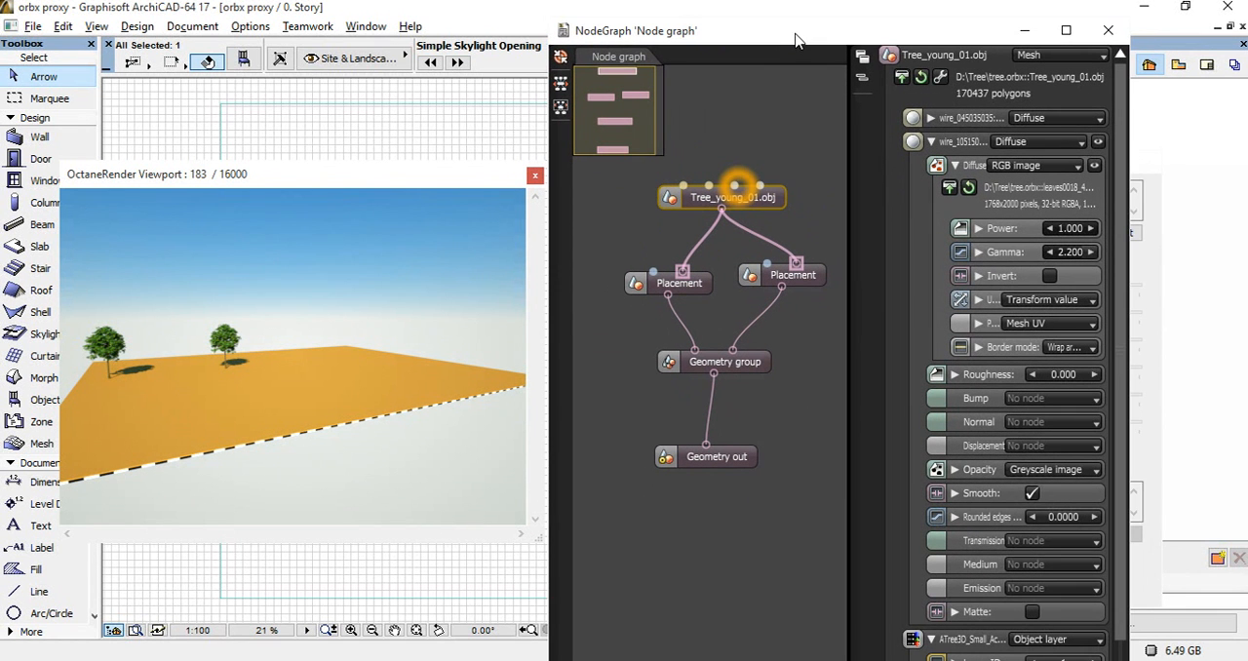
{"action": "left_click", "coordinate": [1111, 34]}
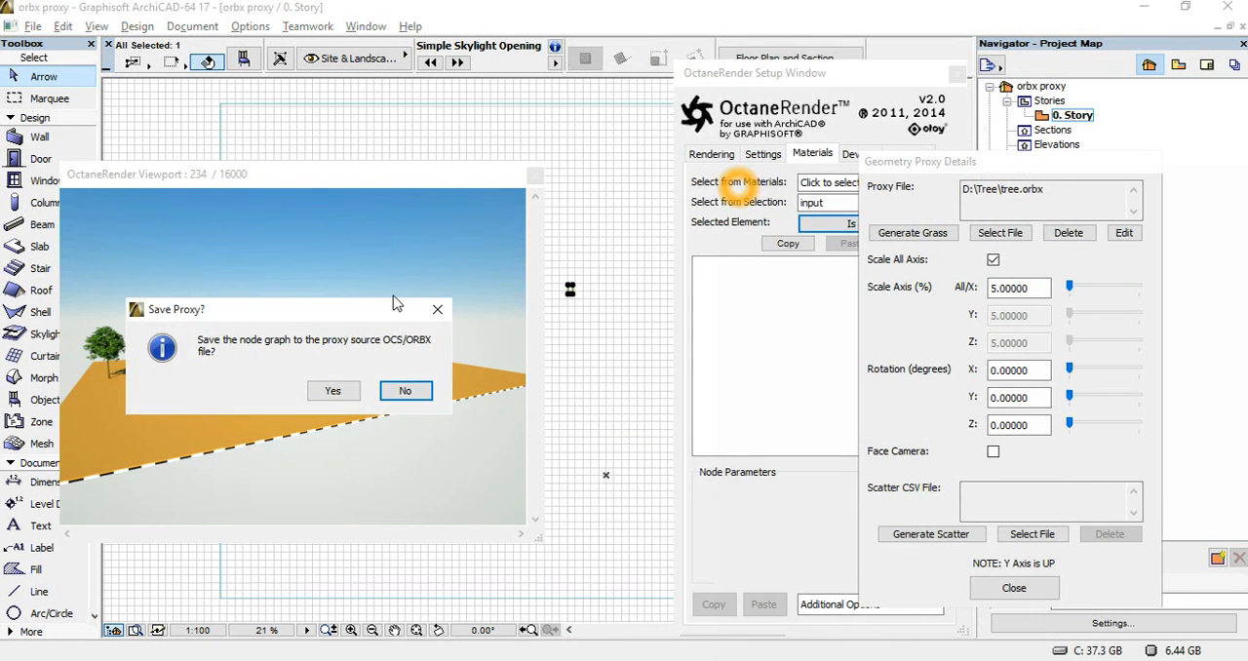
{"action": "left_click_drag", "start_coordinate": [294, 310], "coordinate": [330, 182]}
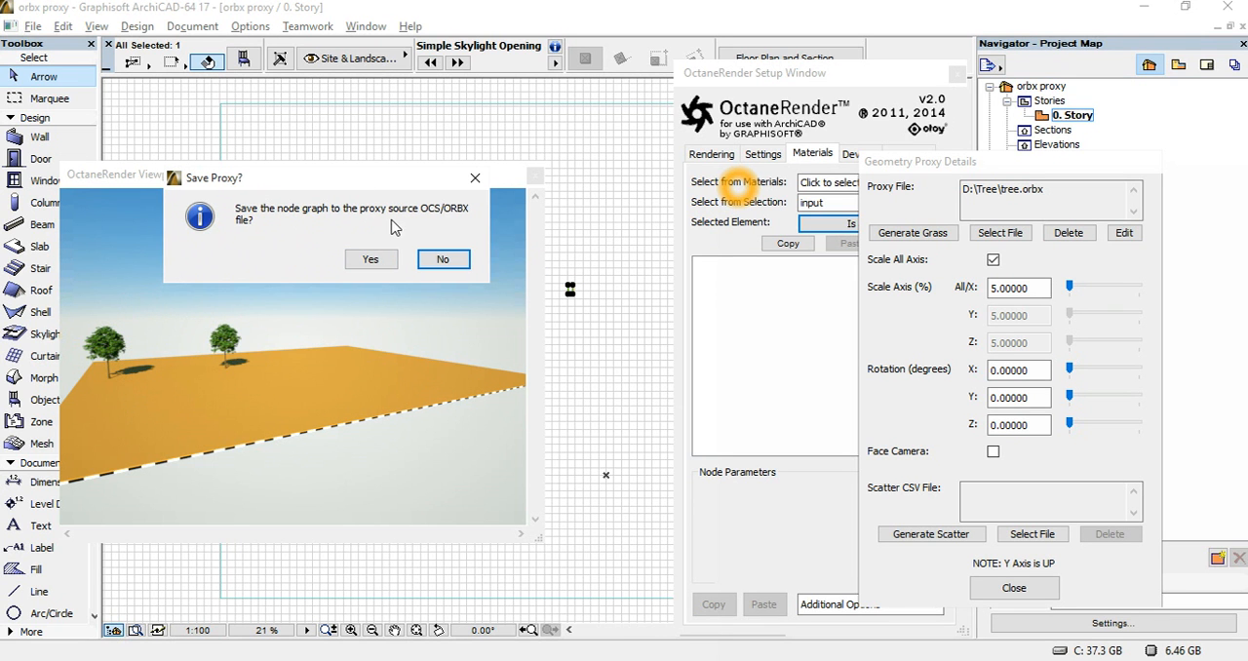
{"action": "left_click", "coordinate": [1052, 189]}
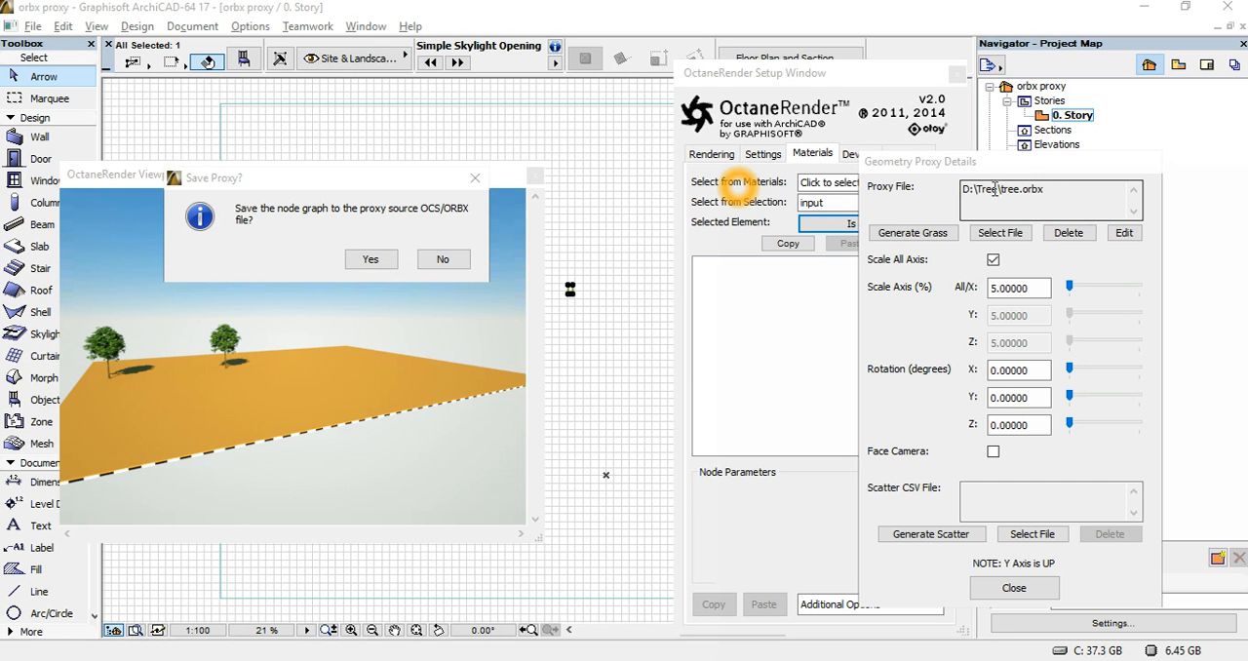
{"action": "left_click", "coordinate": [371, 259]}
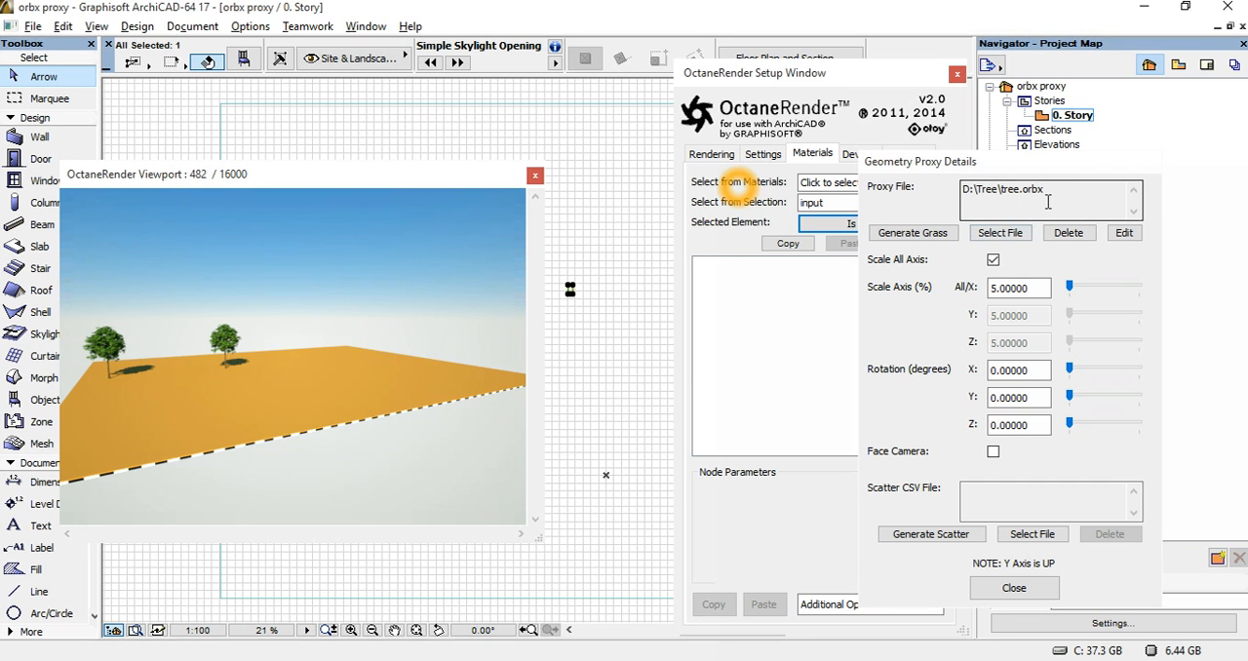
{"action": "left_click_drag", "start_coordinate": [1047, 190], "coordinate": [960, 188]}
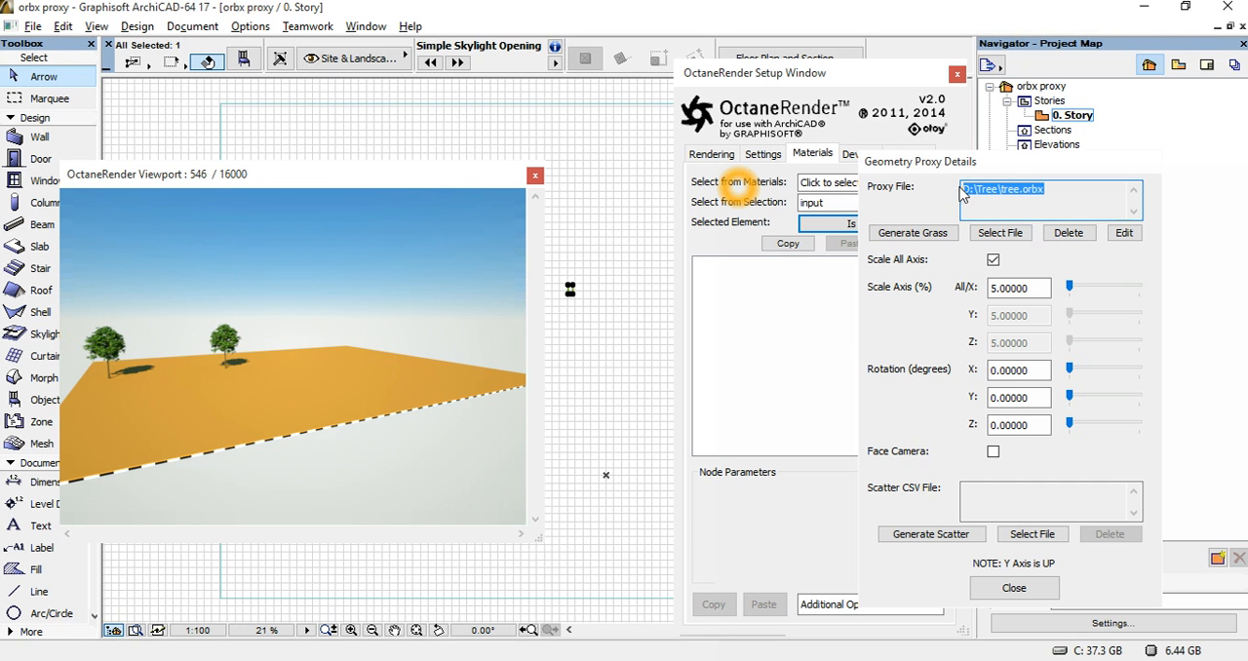